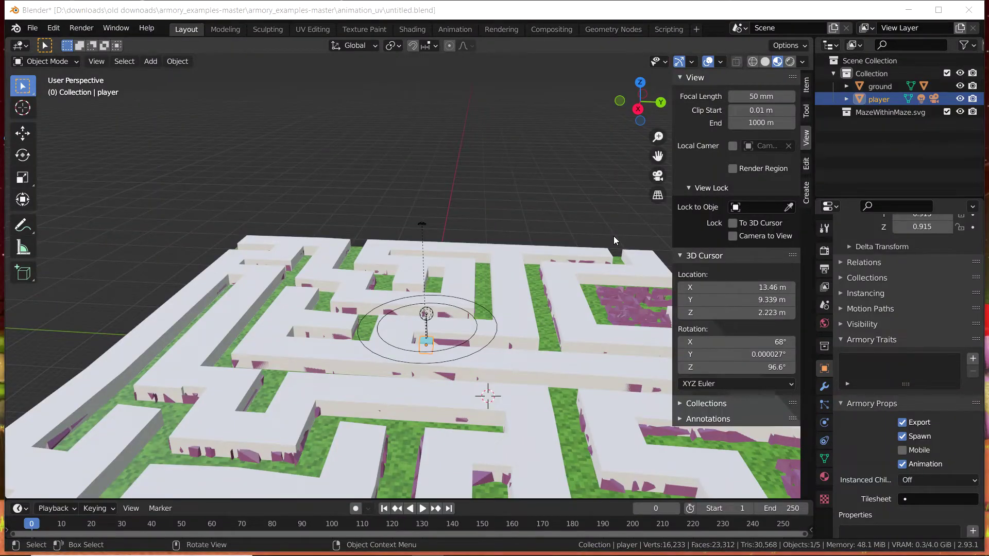
Orbit to a top-down view of the maze and delete the white maze-wall cube.
middle_drag(614, 236, 607, 182)
middle_drag(542, 227, 482, 218)
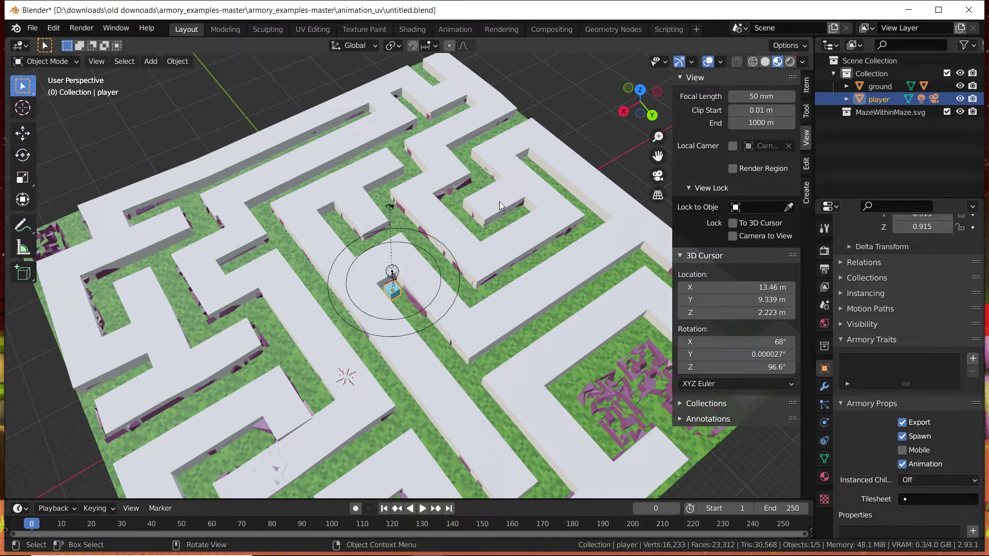
middle_drag(491, 194, 466, 203)
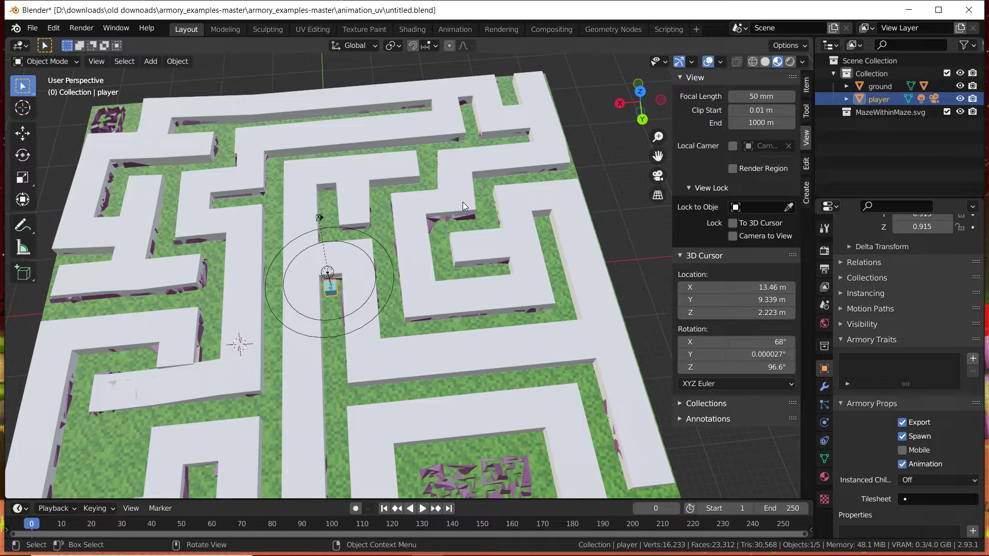
middle_drag(463, 202, 440, 230)
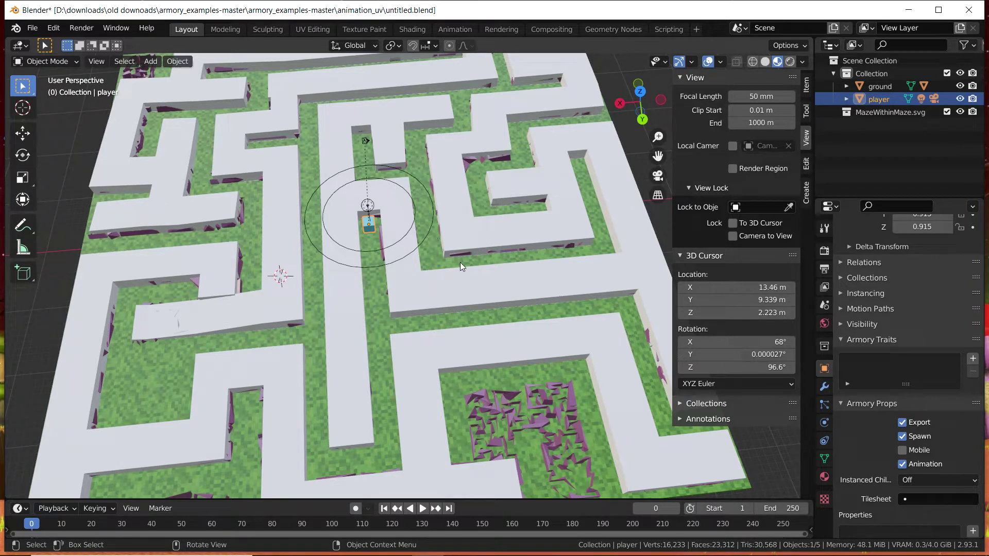
click(462, 289)
key(Delete)
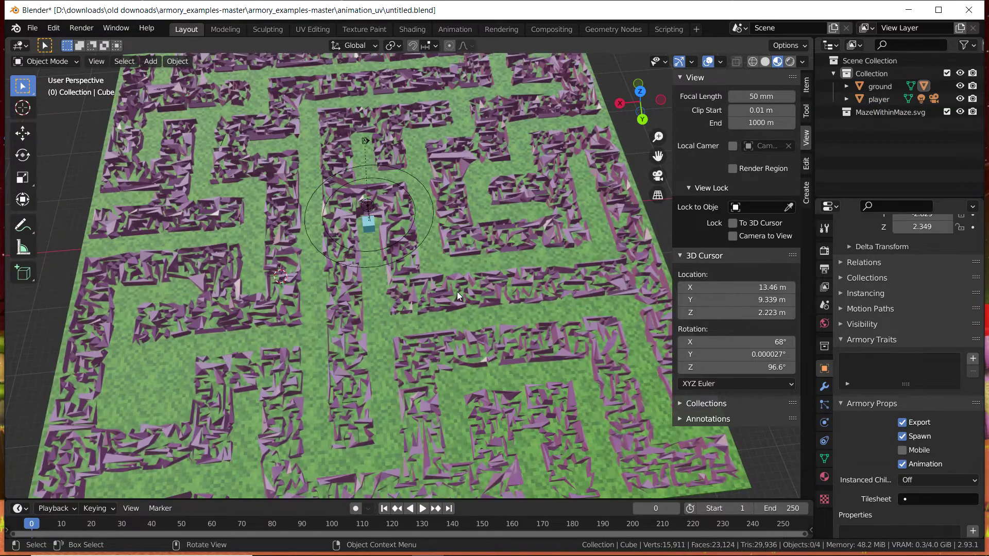
middle_drag(455, 265, 586, 168)
Switch the viewport to material preview shading and select the ground object.
click(785, 64)
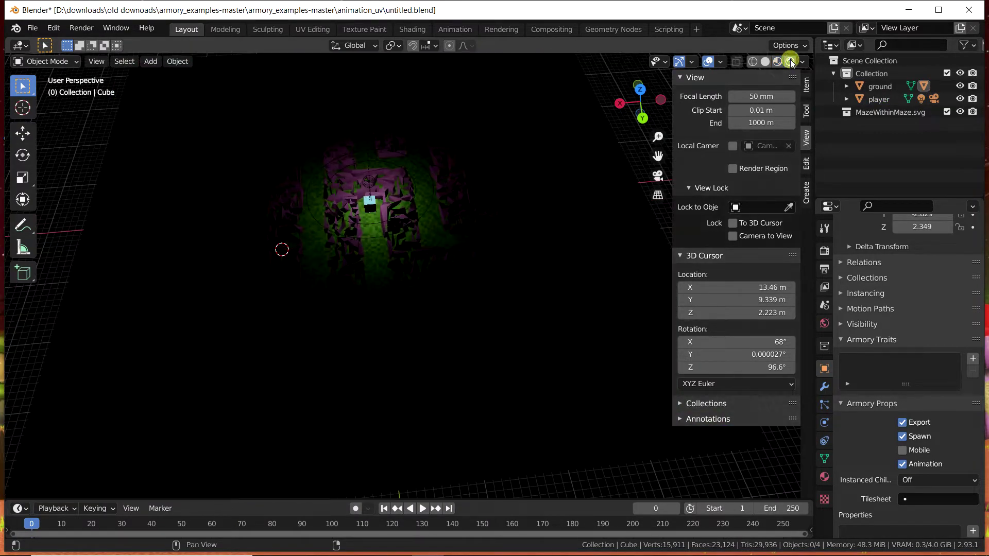
click(768, 62)
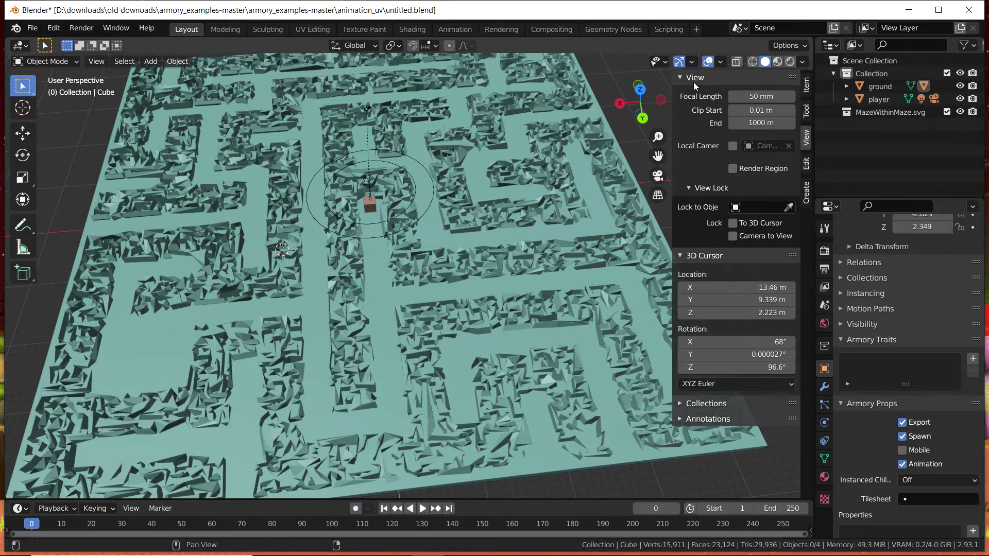
click(779, 62)
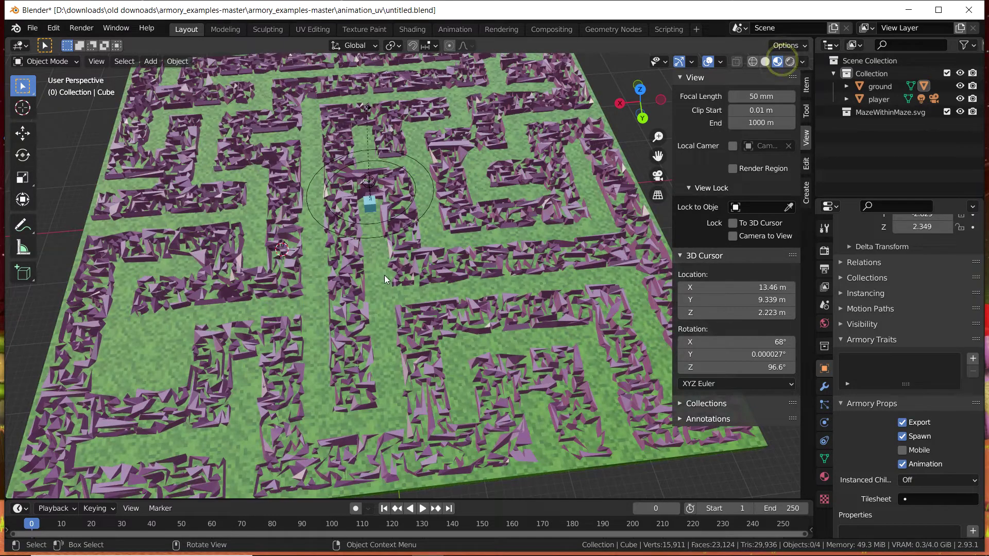
click(384, 340)
middle_drag(426, 315, 321, 282)
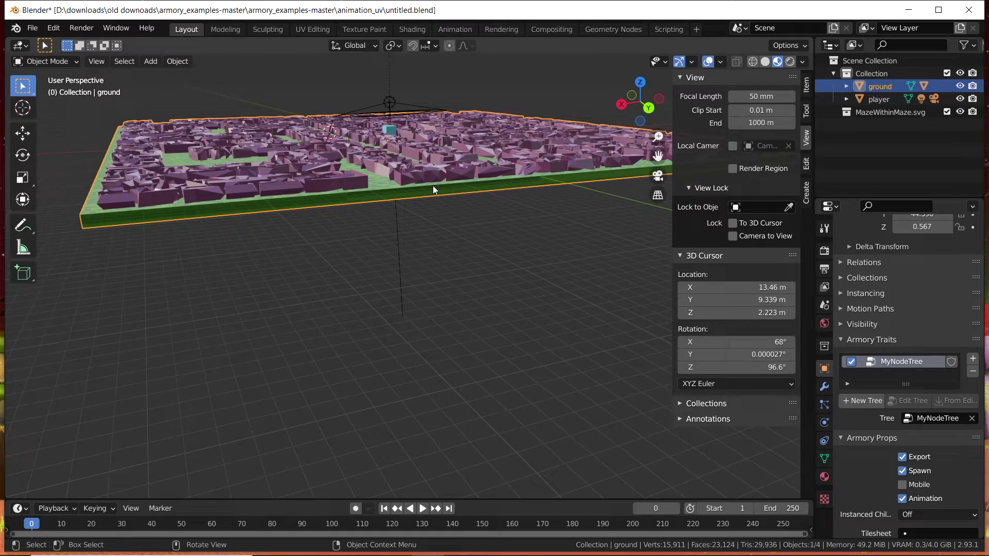
Add a bundled NavMesh trait to the ground (cellSize 0.30, agentHeight 2.00, agentRadius 0.40).
middle_drag(437, 183, 407, 223)
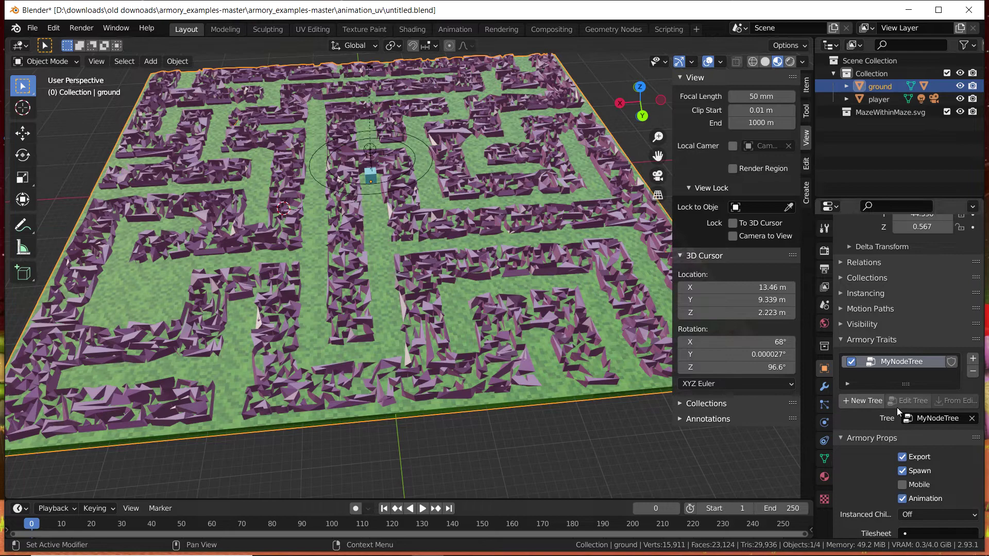
click(972, 362)
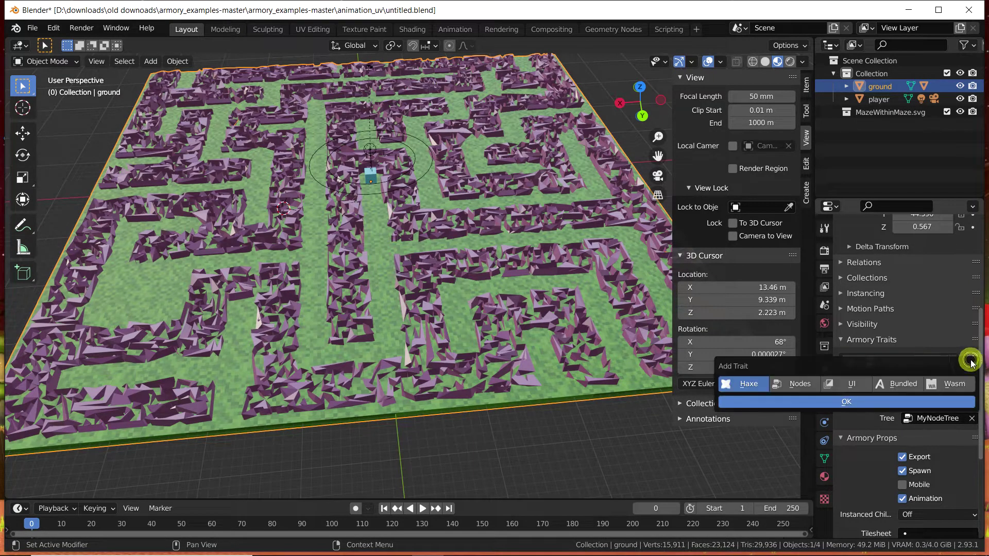
click(912, 385)
click(906, 403)
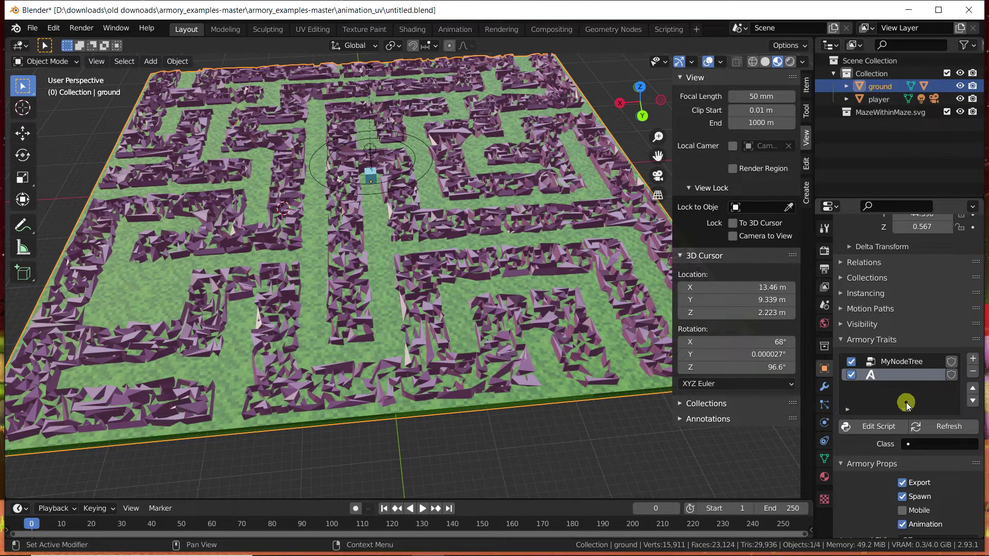
click(931, 440)
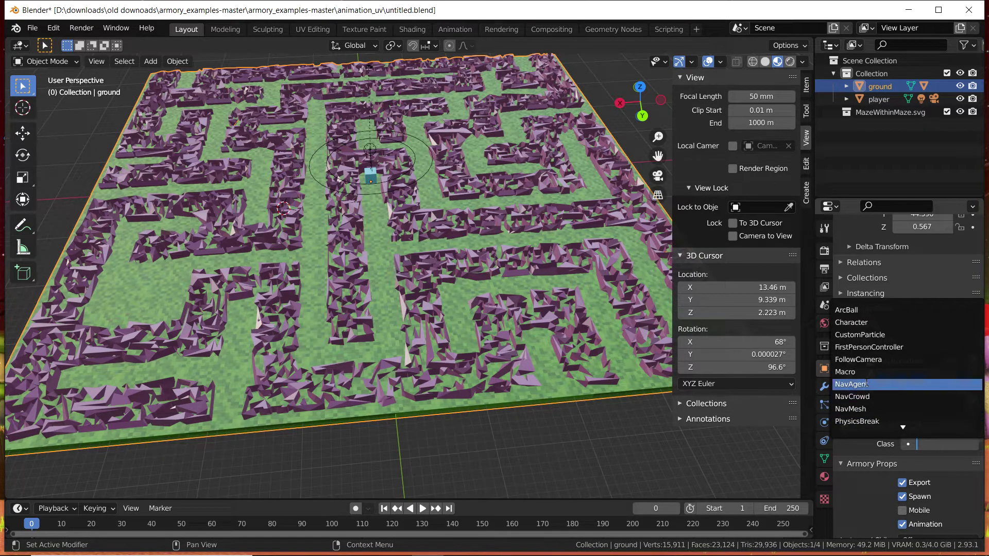
click(851, 409)
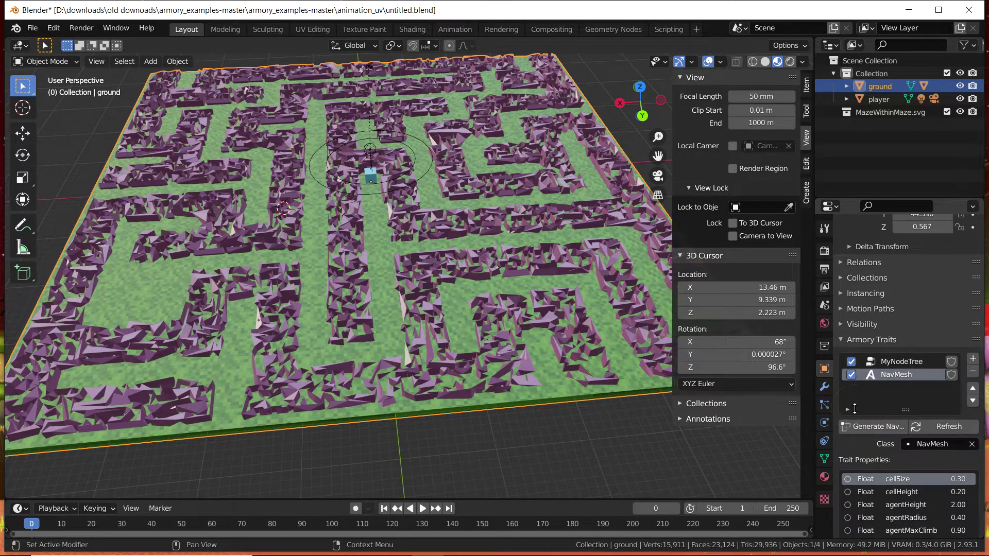
scroll(865, 414, down, 3)
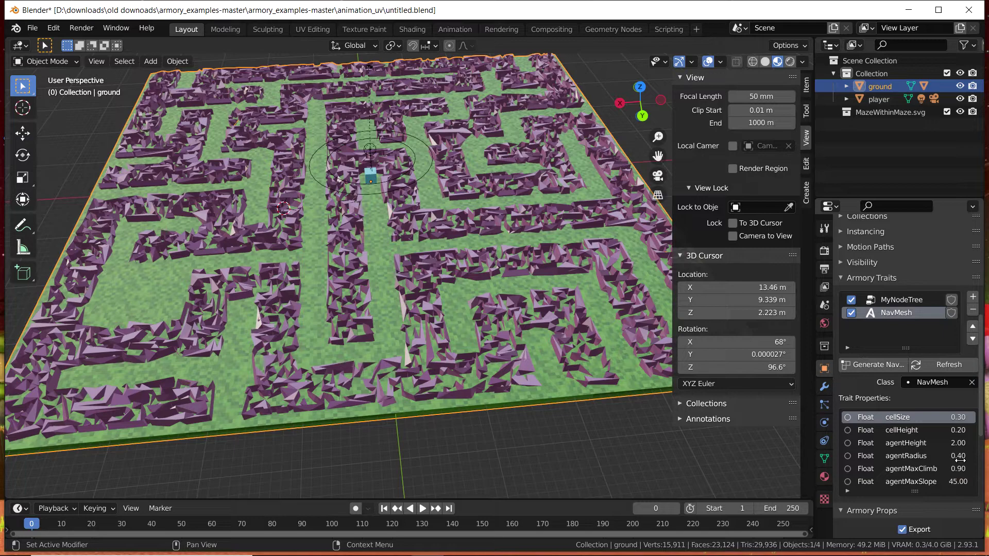
scroll(465, 266, down, 5)
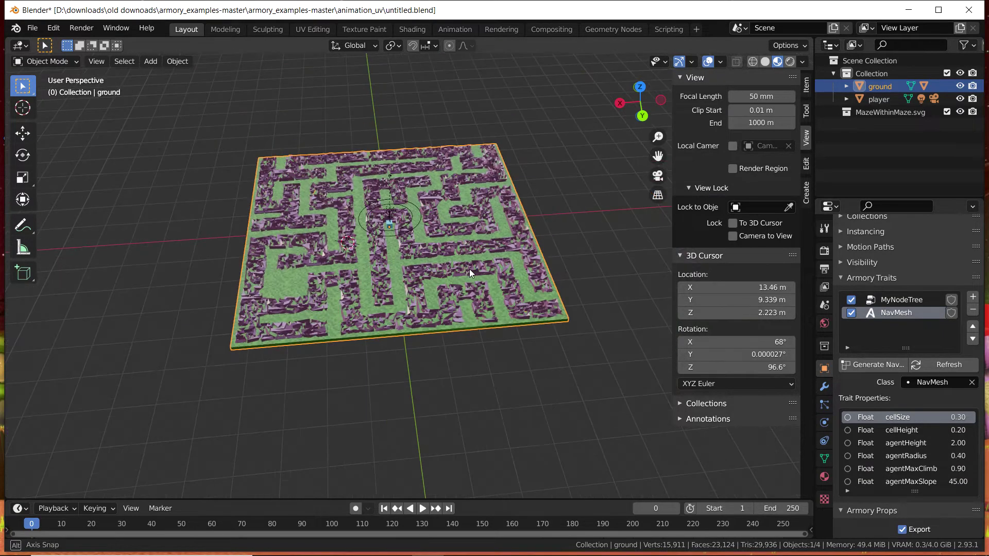
middle_drag(469, 269, 456, 281)
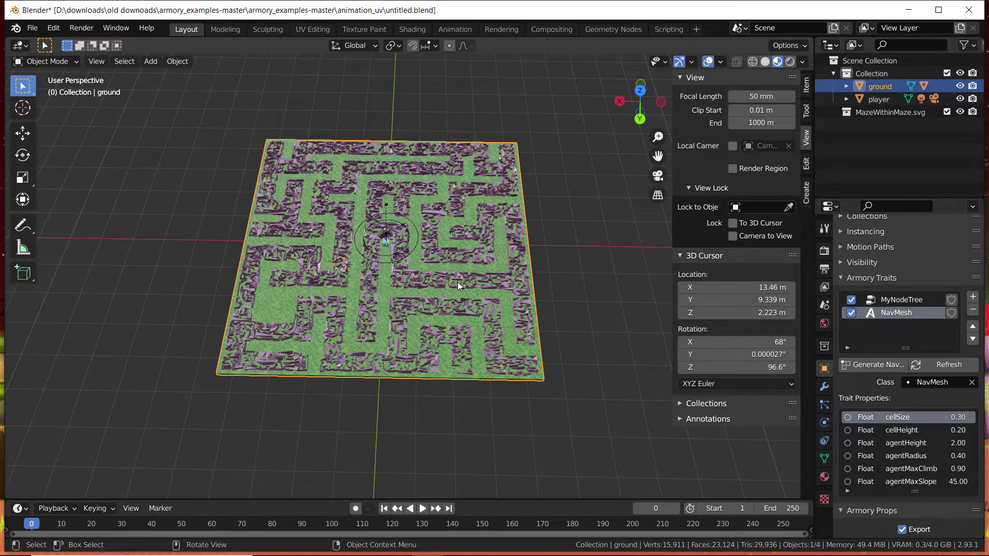
scroll(475, 274, up, 3)
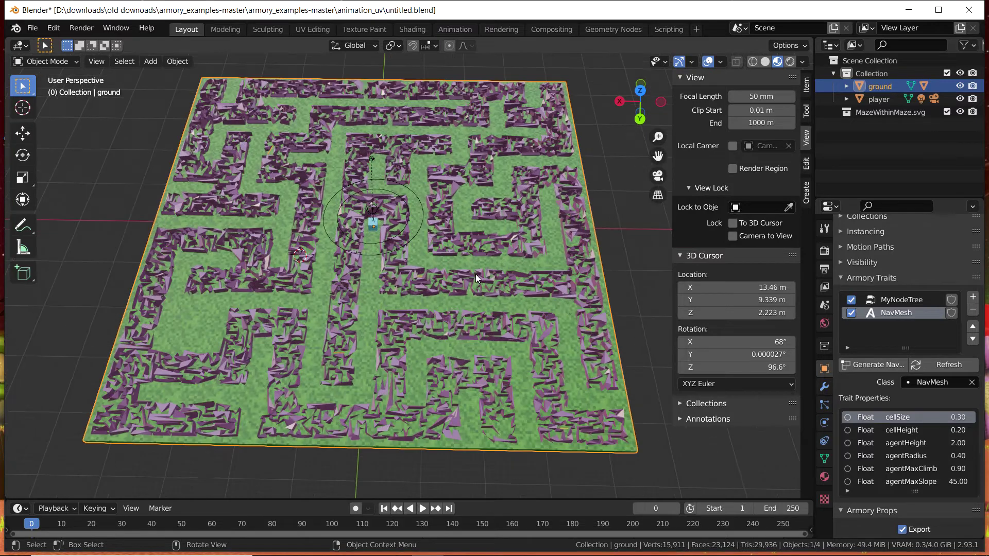
Generate the navmesh from the ground, creating nav_Cube.002 over the maze corridors.
click(882, 366)
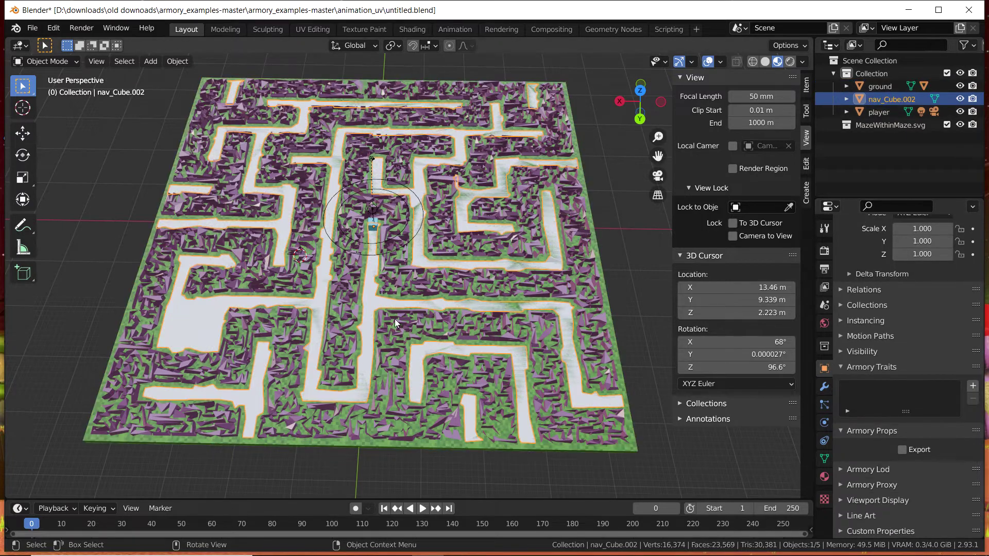
scroll(407, 322, up, 2)
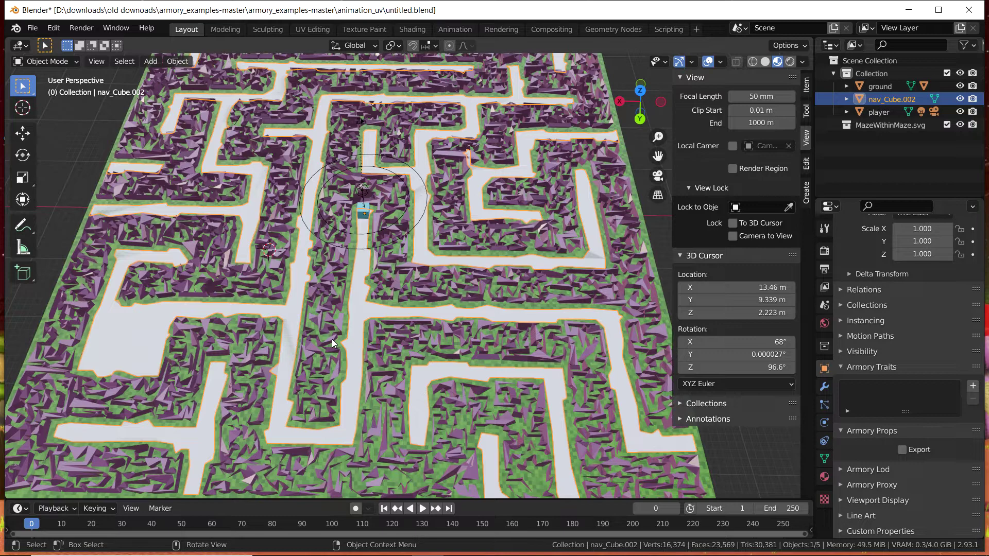
middle_drag(564, 177, 571, 212)
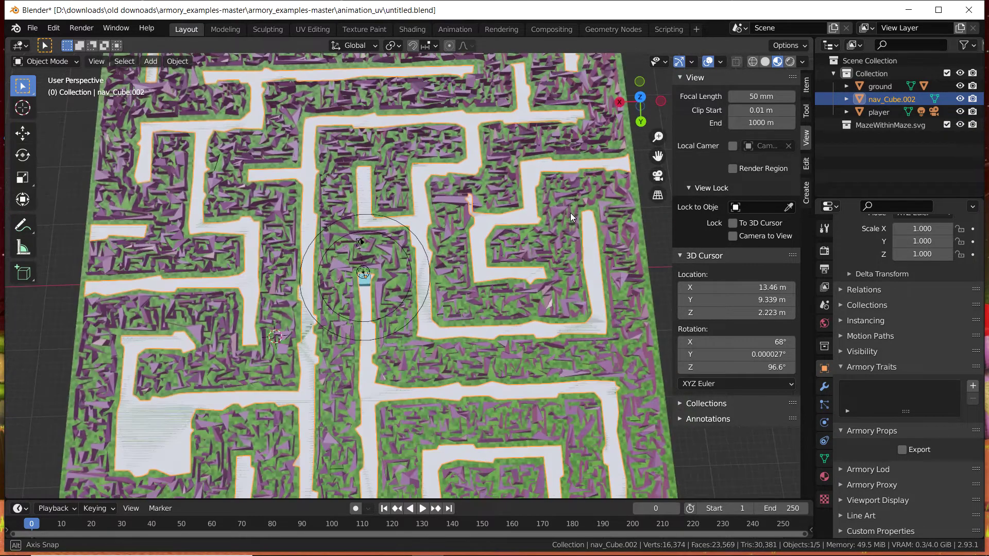
scroll(452, 246, down, 3)
scroll(481, 226, up, 2)
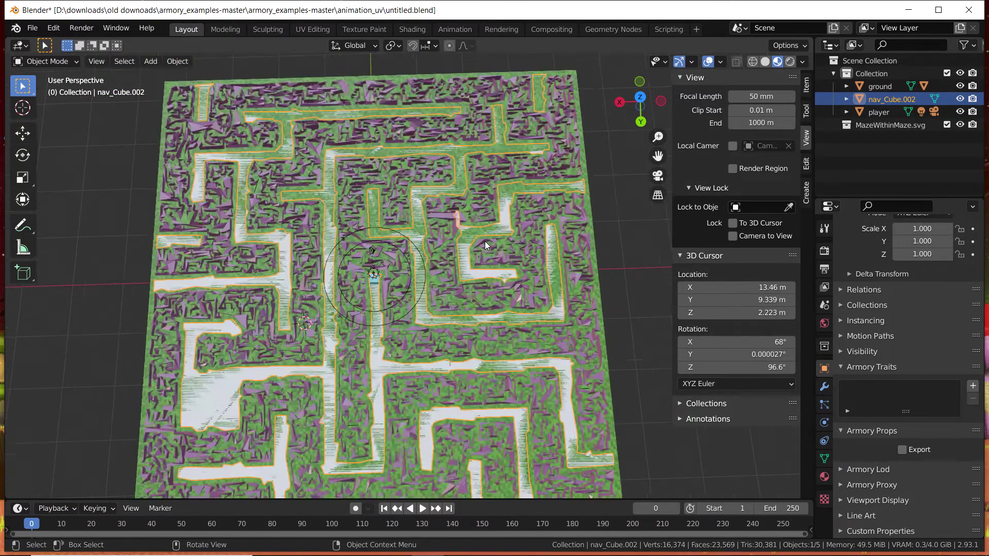
middle_drag(428, 295, 426, 230)
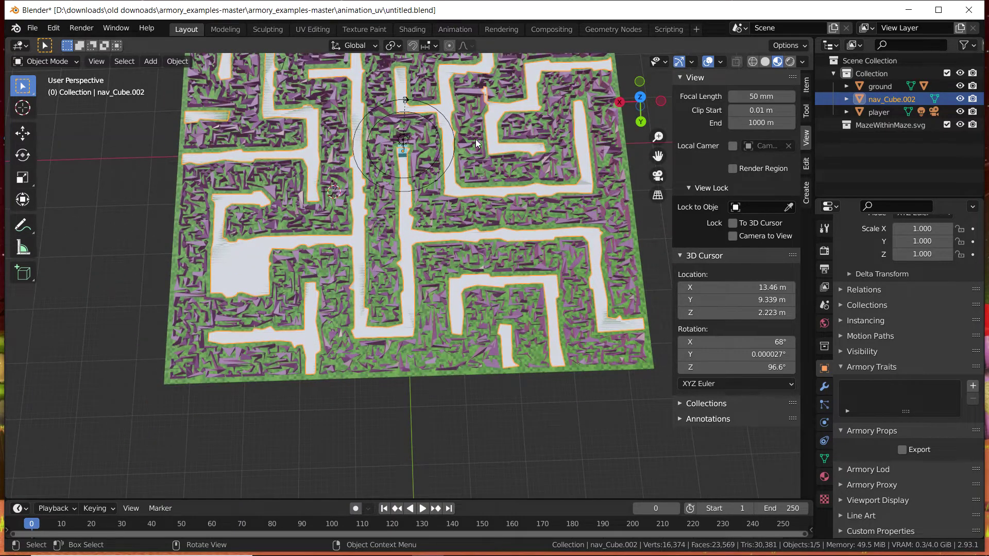
Inspect the generated navmesh from a tilted view, then select the player cube.
middle_drag(475, 139, 462, 267)
scroll(462, 267, up, 1)
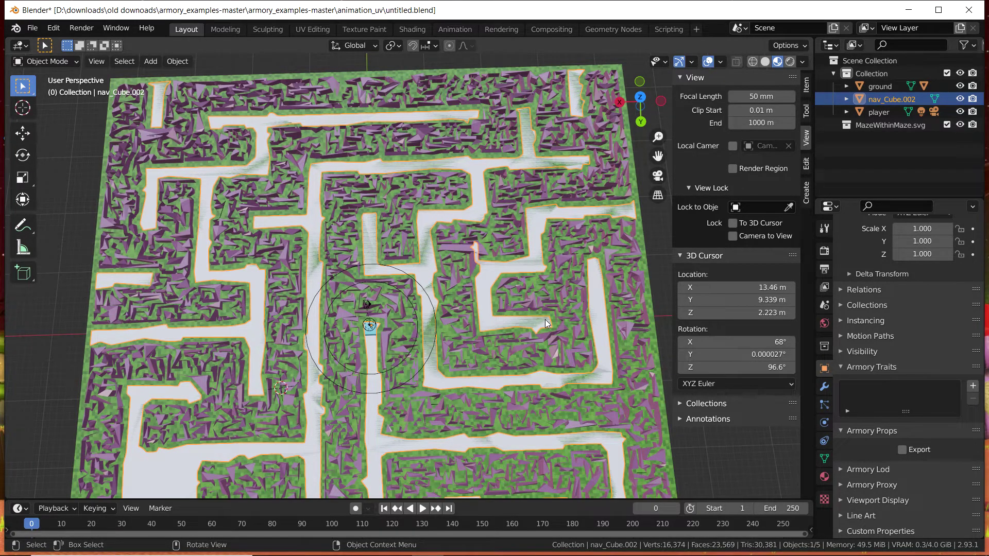
scroll(545, 320, down, 4)
middle_drag(543, 326, 521, 270)
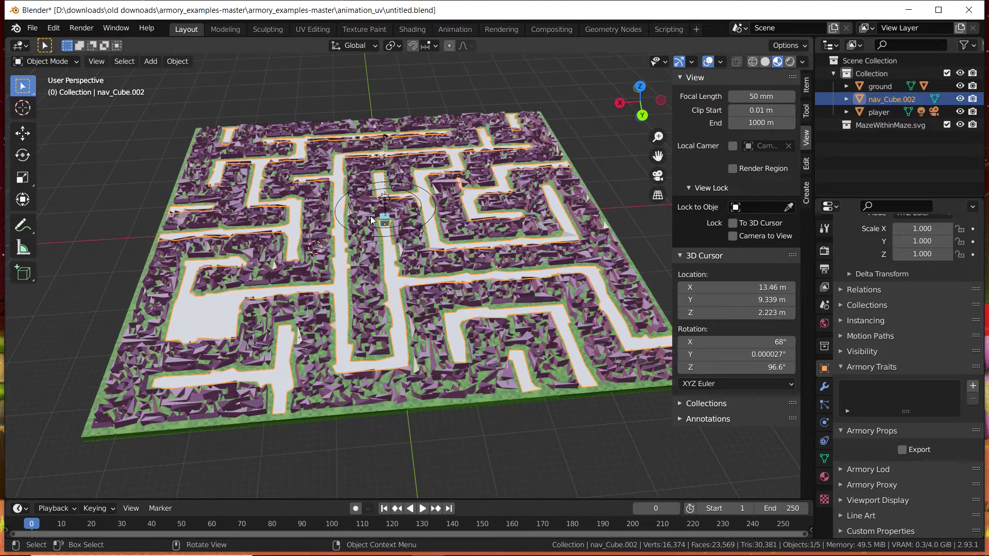
scroll(386, 260, up, 2)
click(380, 203)
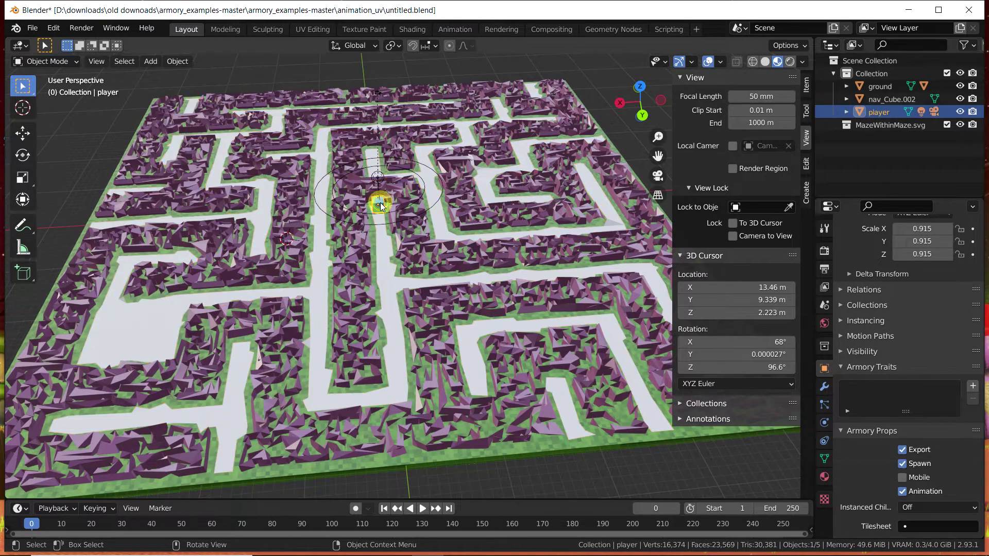
Add a bundled NavAgent trait to the player with speed 5.00 and turnDuration 0.40.
click(973, 387)
click(912, 432)
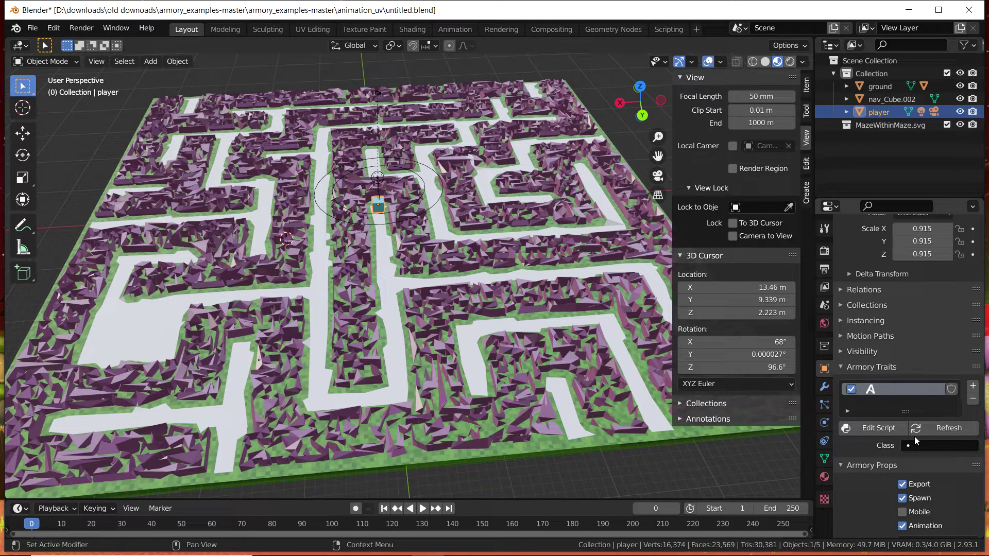
click(916, 445)
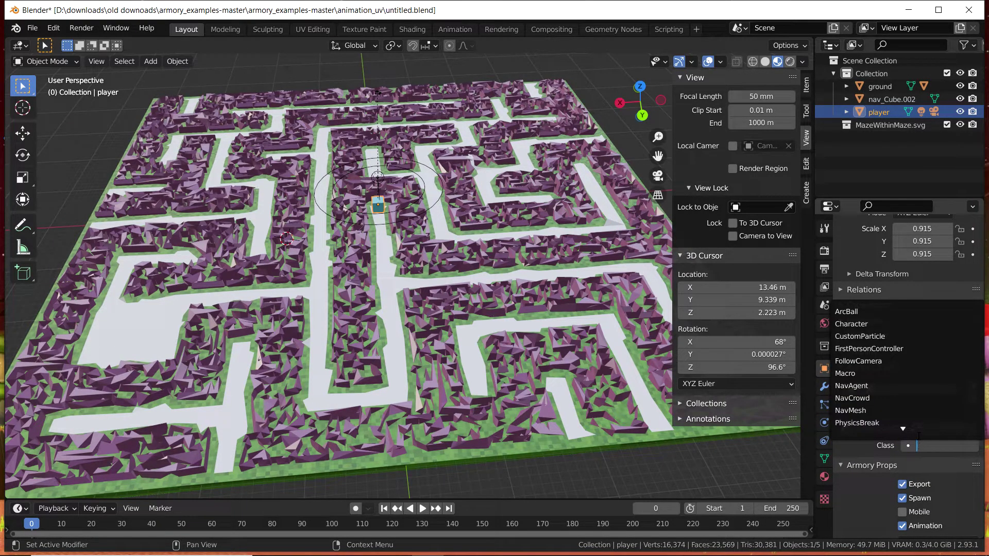
click(865, 387)
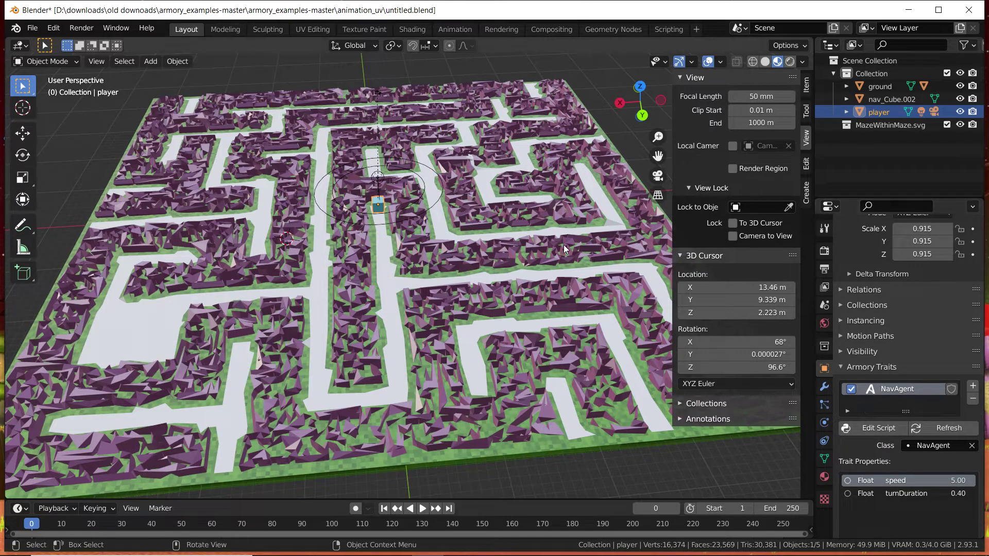
middle_drag(492, 329, 452, 295)
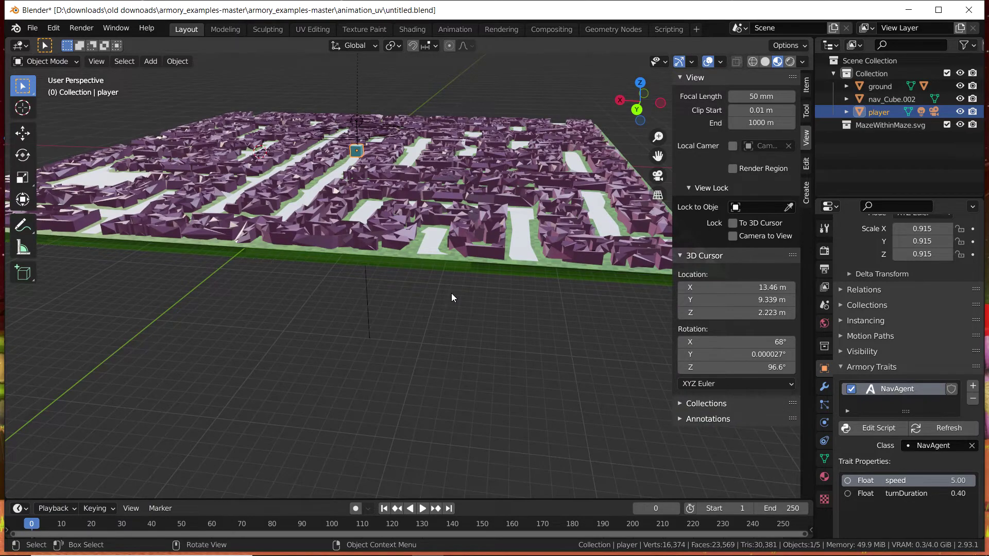
middle_drag(453, 295, 403, 216)
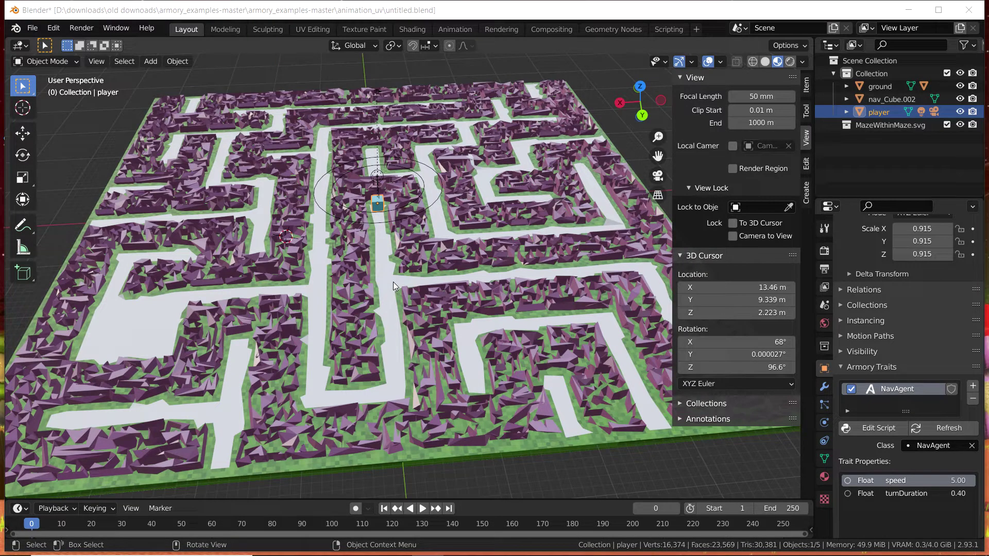
Select the ground's MyNodeTree trait and open it in the Scripting workspace node editor.
scroll(393, 283, down, 2)
click(425, 404)
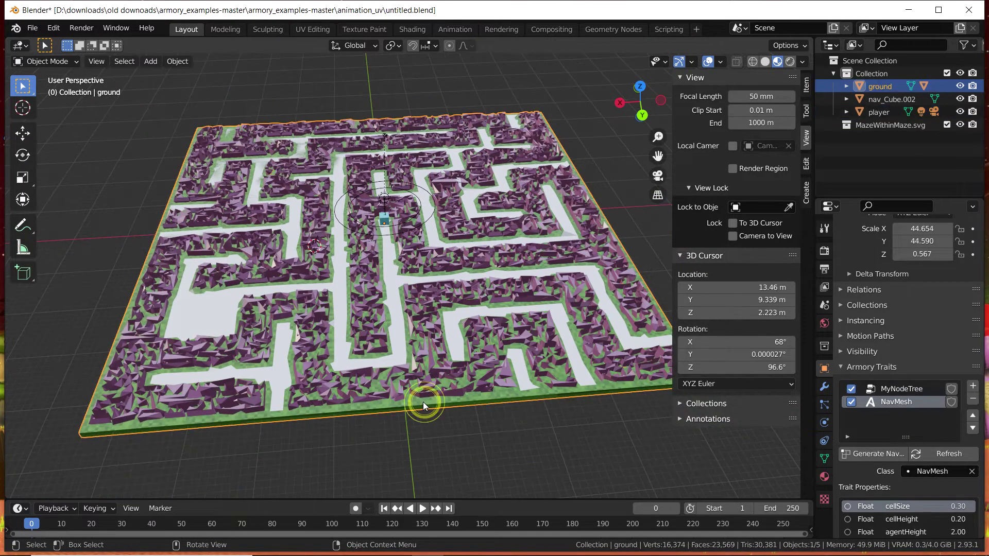
click(902, 389)
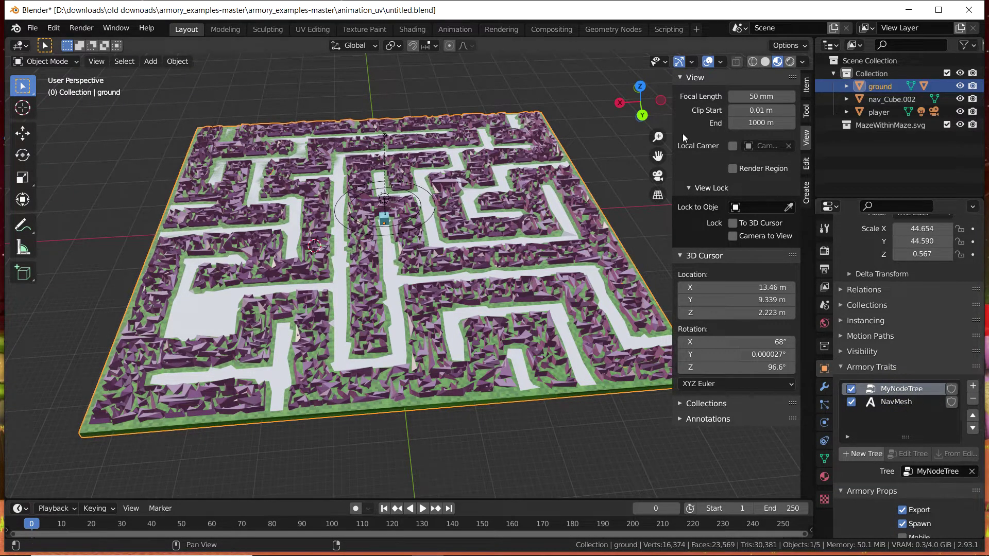
click(669, 29)
middle_drag(518, 296, 497, 201)
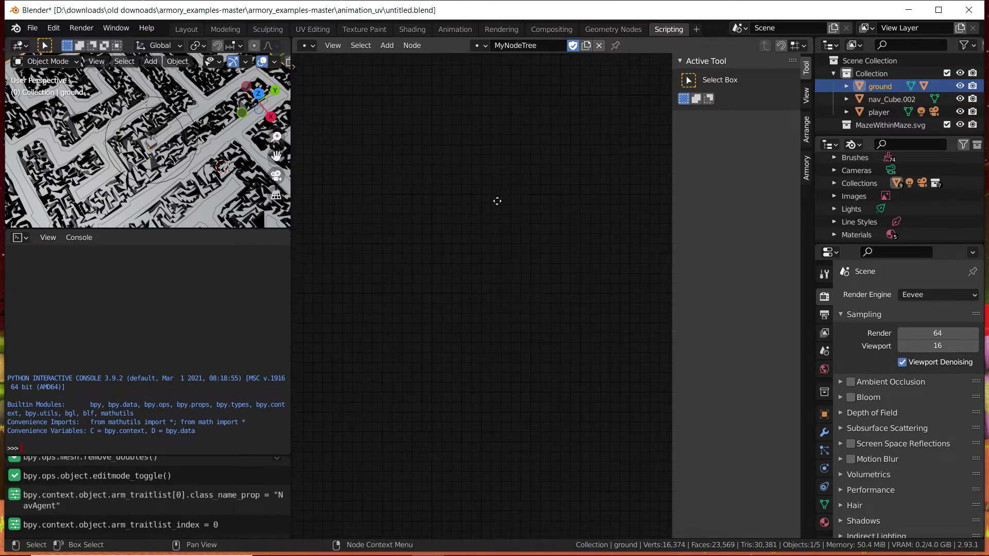
Add a Mouse node set to Started for the Left button to MyNodeTree.
key(shift+a)
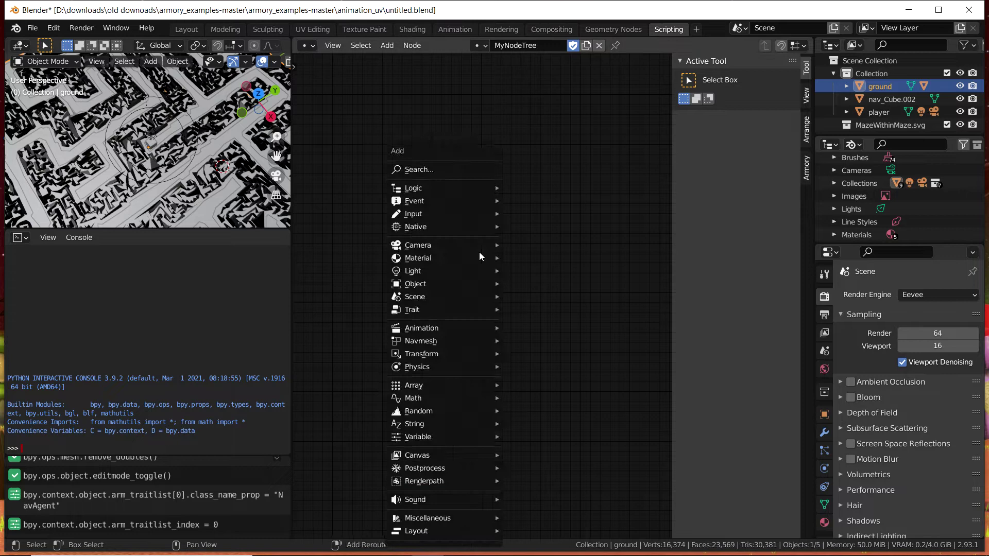
mouse_move(479, 256)
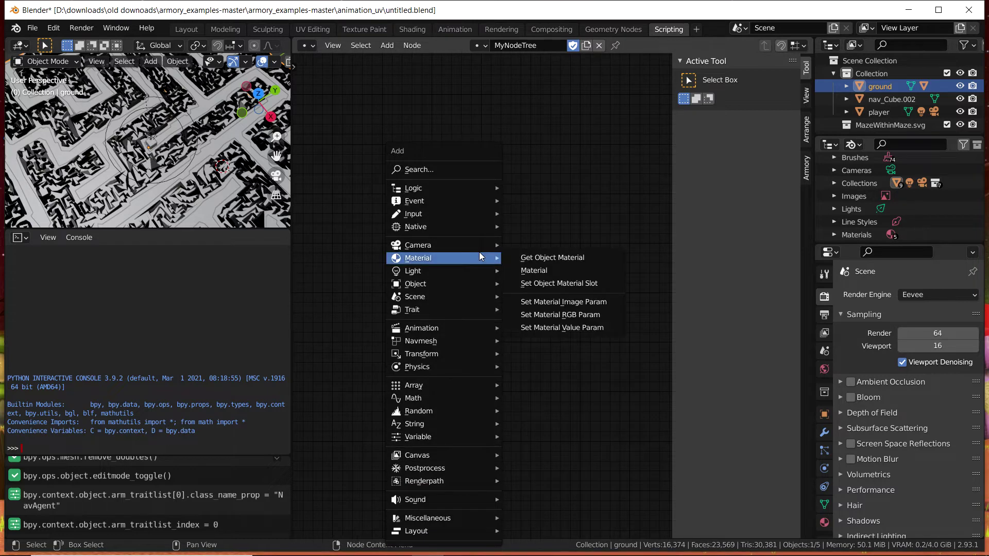
click(417, 169)
text(mouse)
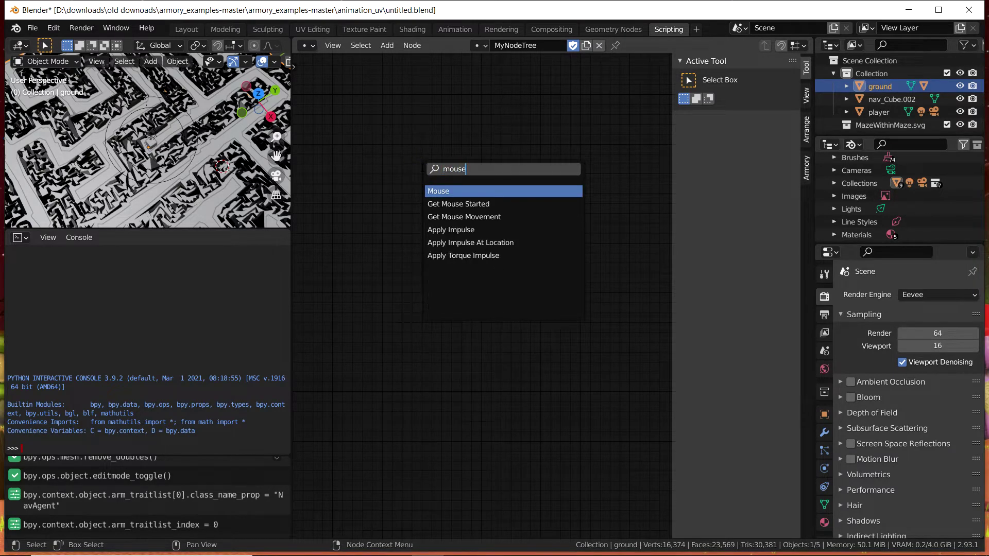
click(474, 191)
click(329, 170)
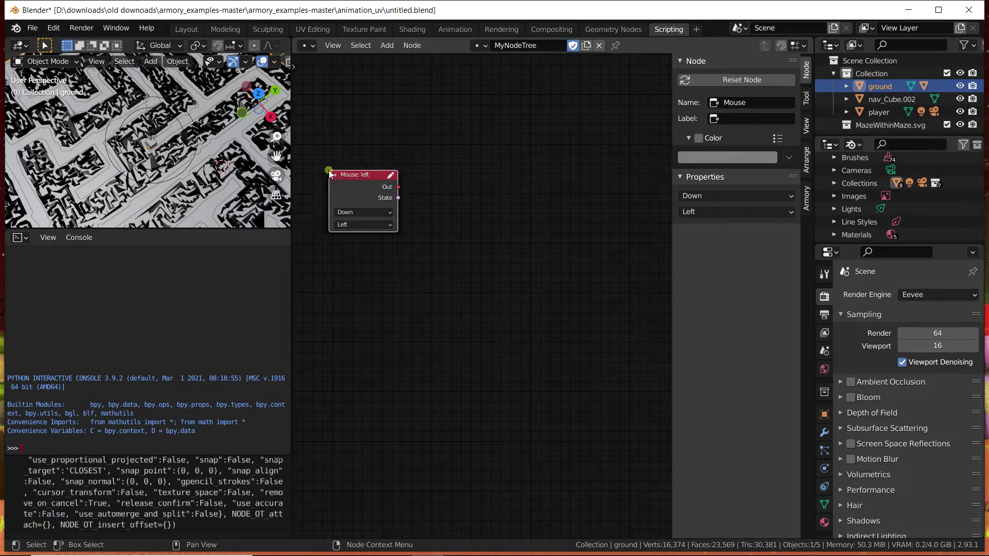
click(355, 212)
click(352, 223)
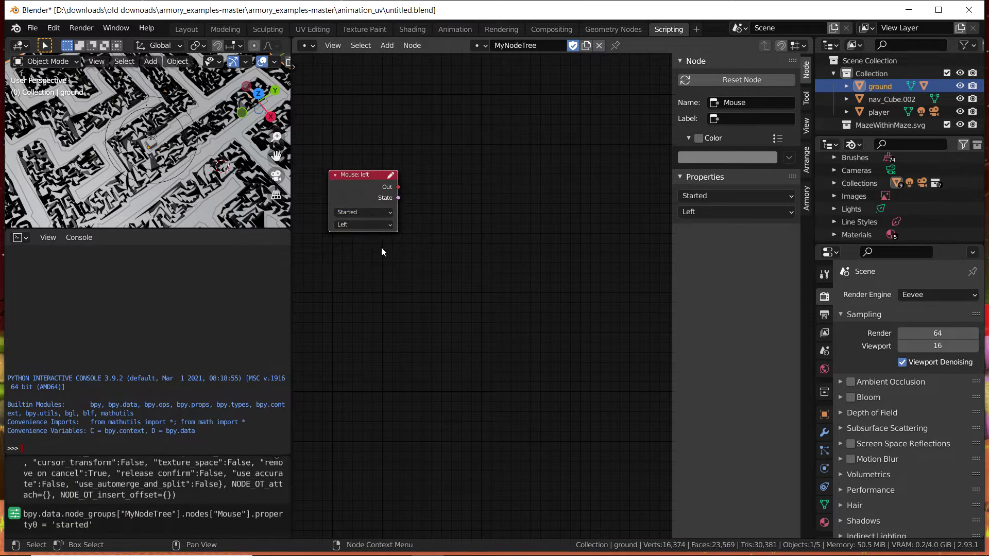
key(shift+a)
key(s)
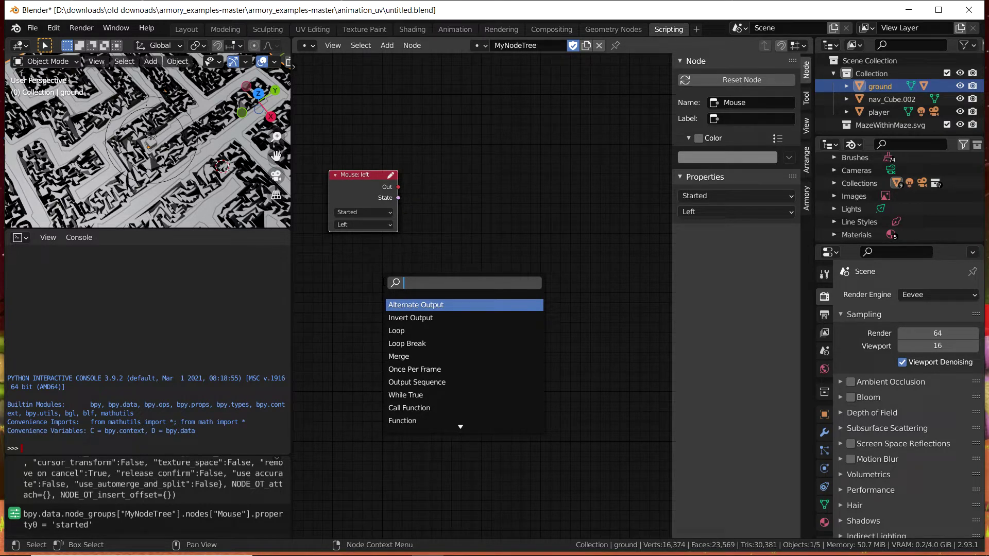
Add a Go to Location node triggered by the Mouse node, moving the player object.
key(Escape)
key(shift+a)
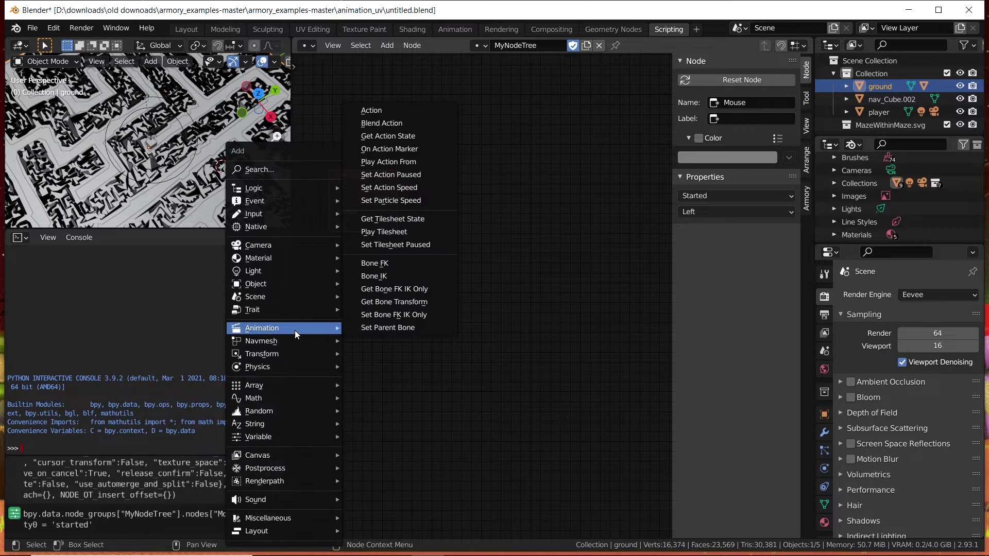
mouse_move(252, 344)
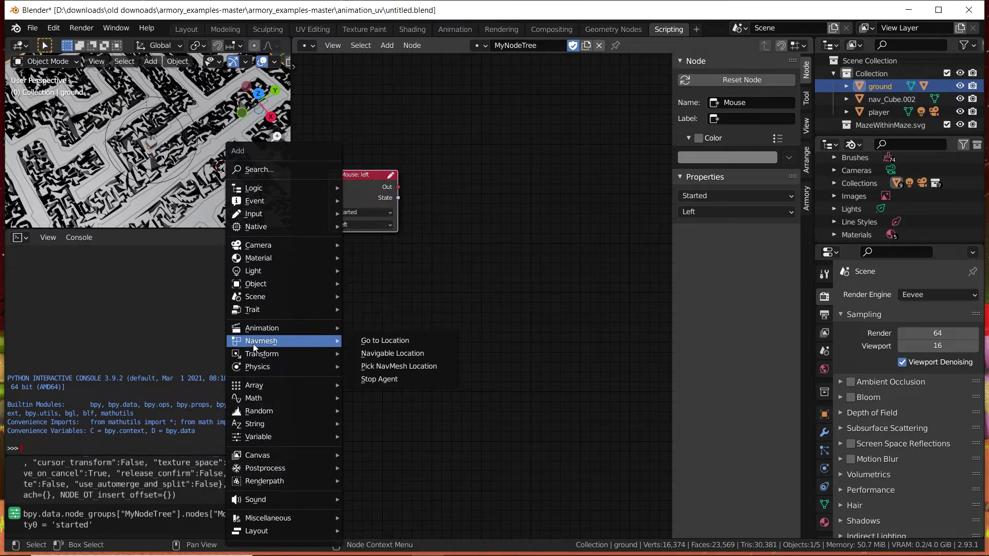
click(408, 341)
click(524, 183)
drag(398, 187, 522, 214)
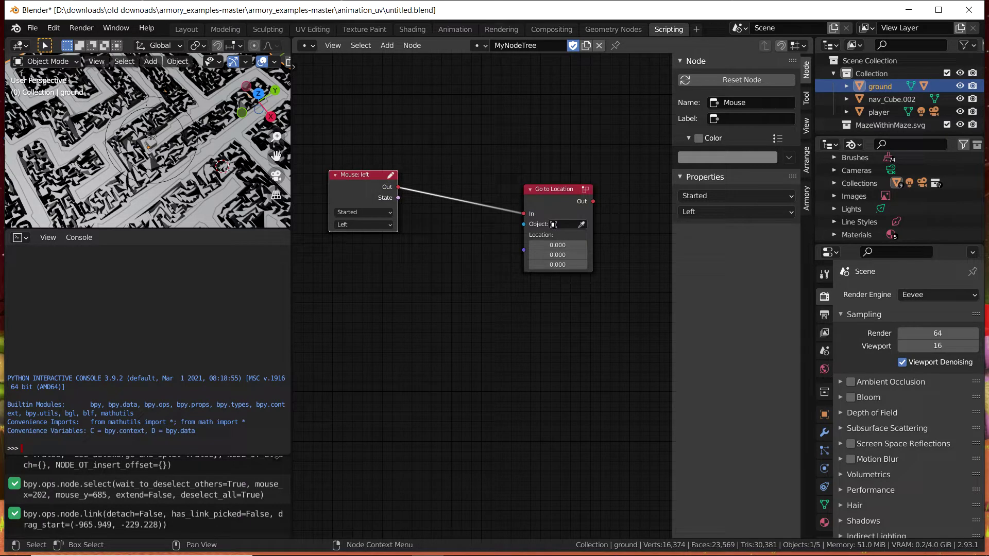
click(555, 224)
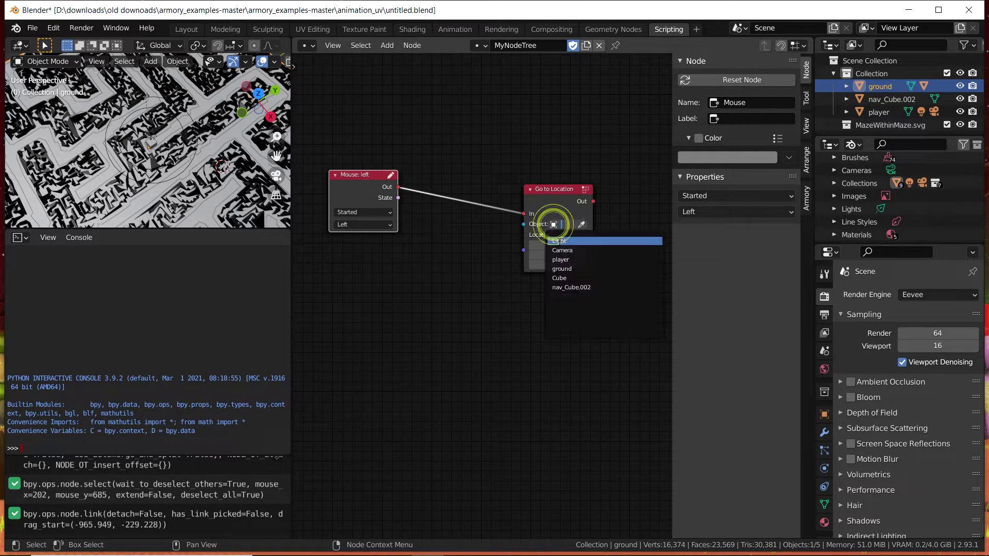
click(570, 260)
Add a Pick NavMesh Location node on ground and feed its location into Go to Location.
middle_drag(429, 329, 470, 345)
key(shift+a)
mouse_move(465, 336)
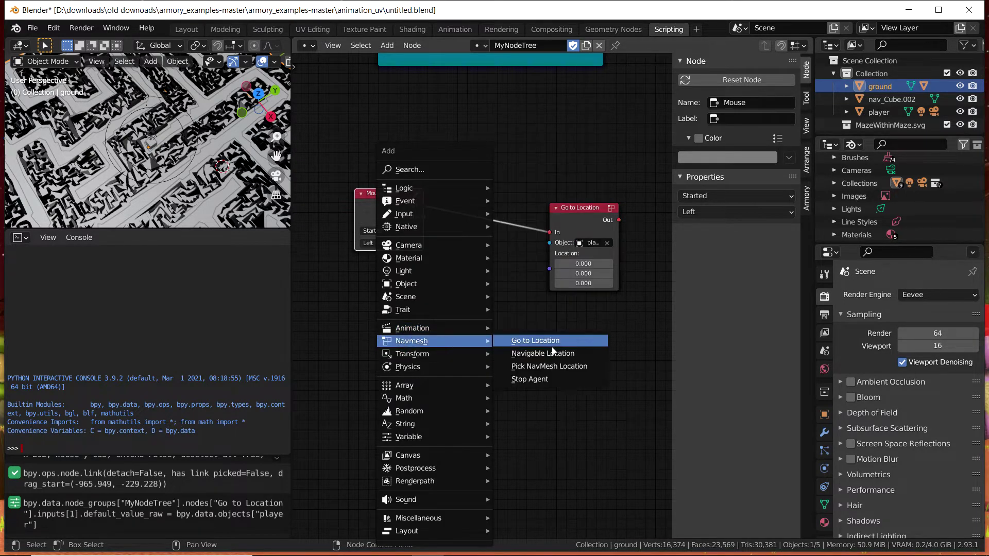
click(561, 367)
click(457, 292)
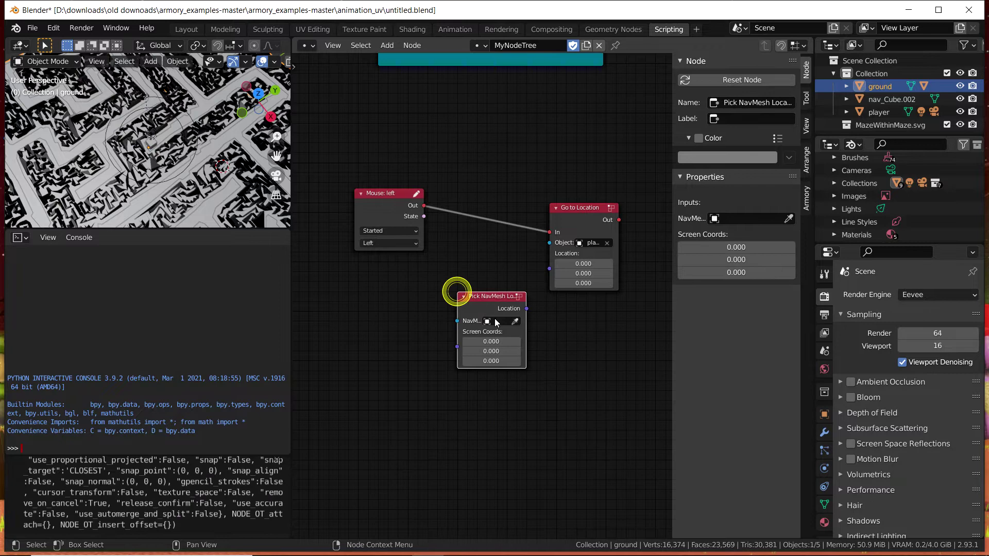
click(517, 321)
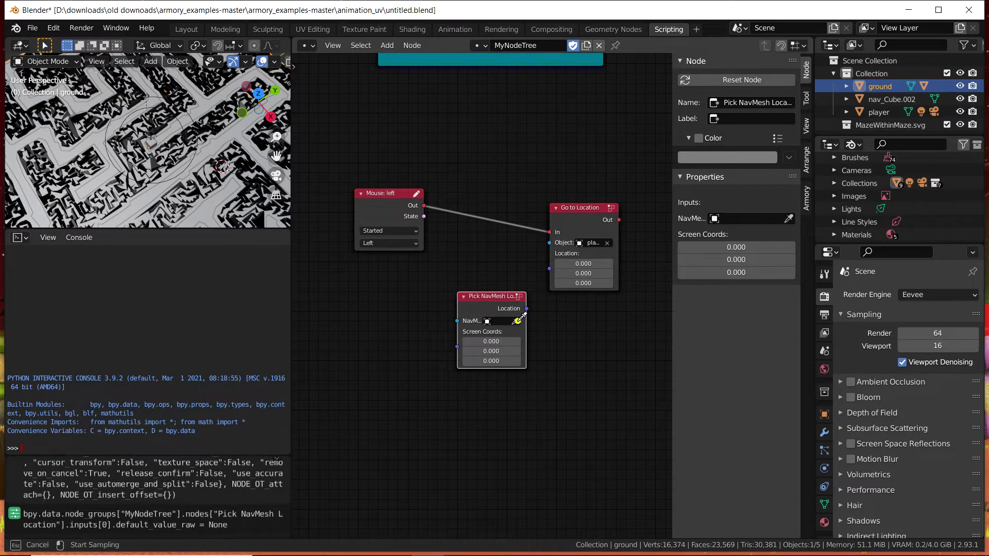
click(238, 162)
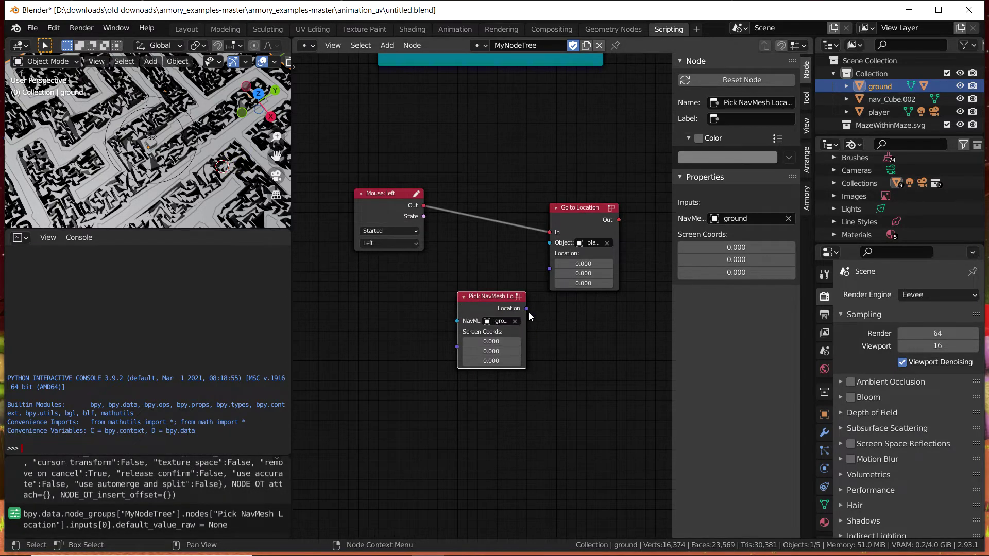
drag(527, 309, 550, 269)
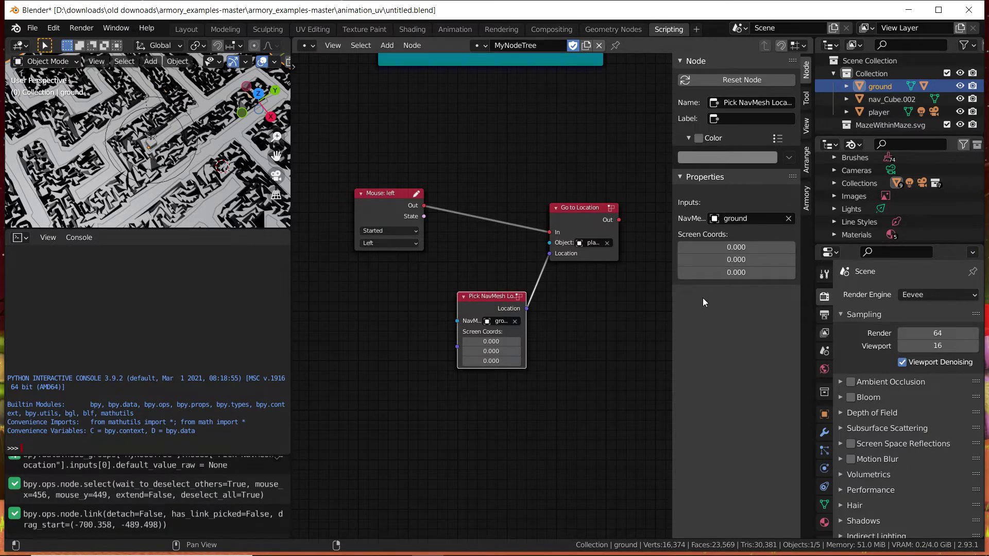
Add a Get Cursor Location node via the 'get cur' search.
key(shift+a)
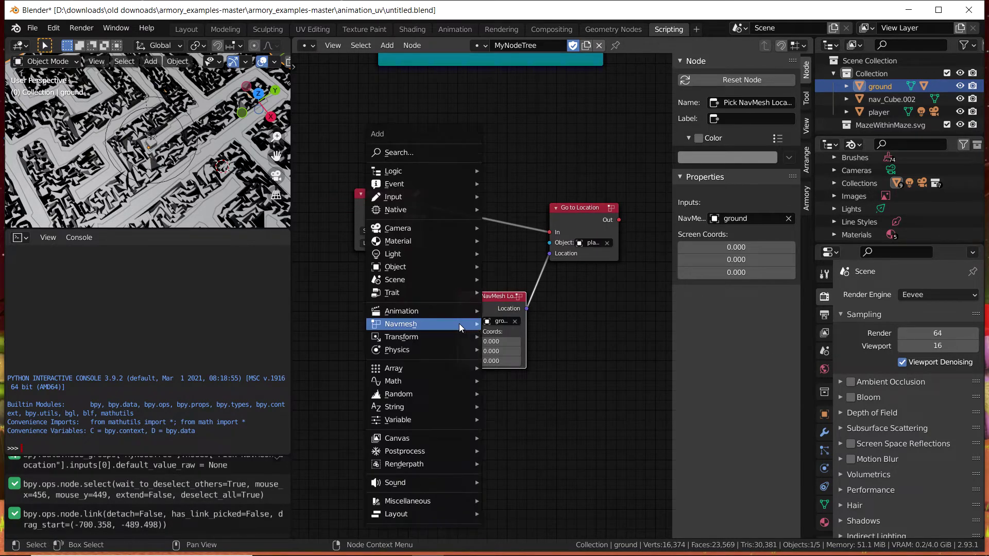
click(424, 152)
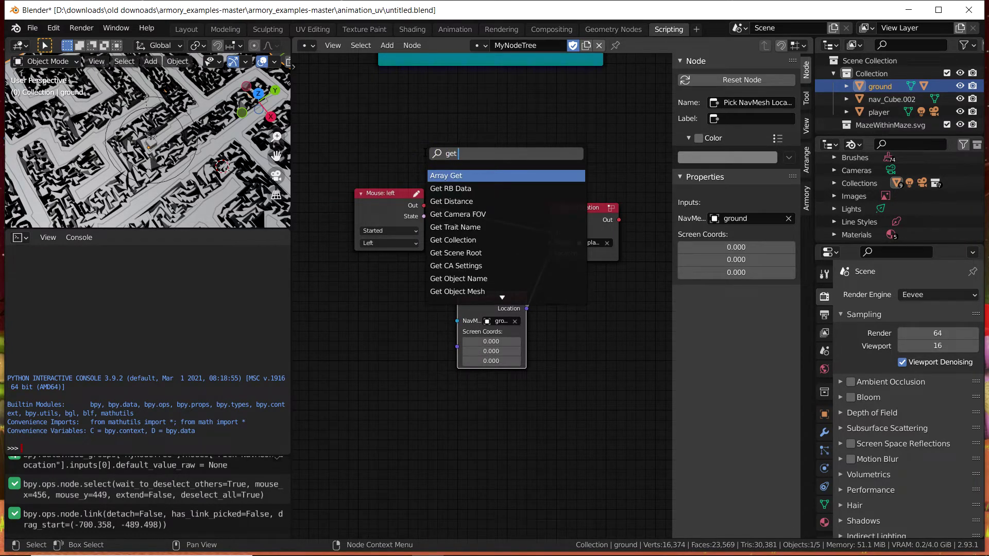
text(get cur)
key(Down)
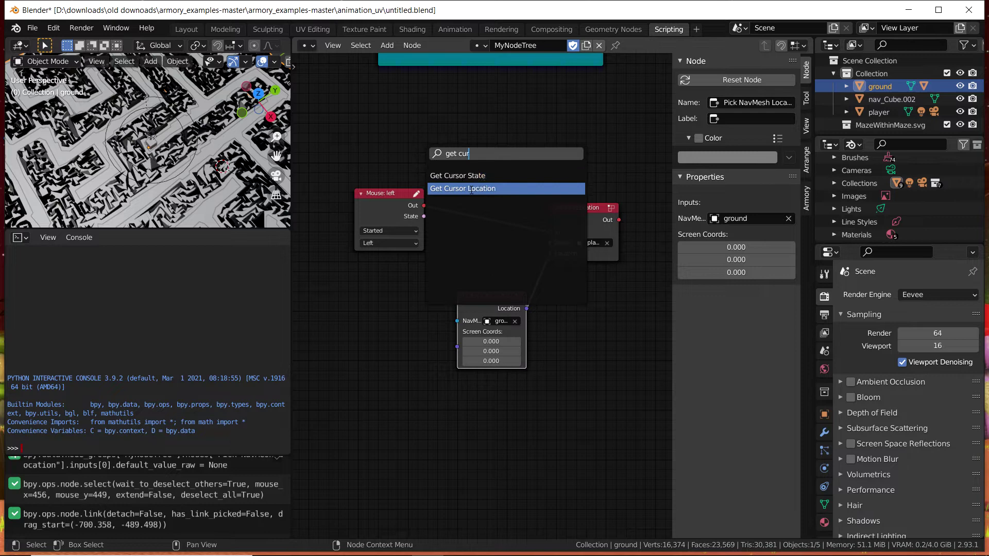
click(464, 188)
click(656, 303)
middle_drag(520, 342, 562, 332)
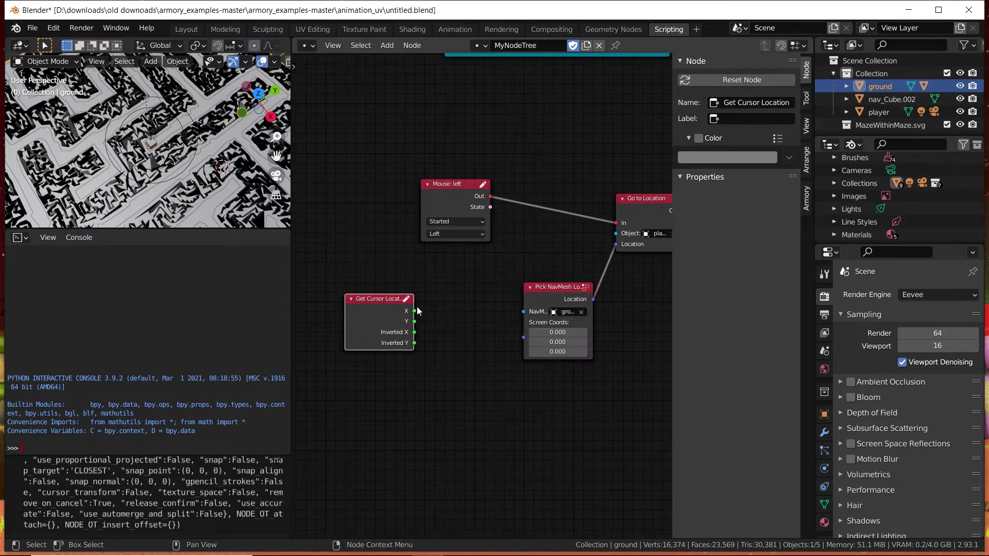
drag(412, 311, 393, 316)
Add a Vector node taking cursor X and Y, linked into Pick NavMesh Location's Screen Coords.
key(shift+a)
click(446, 344)
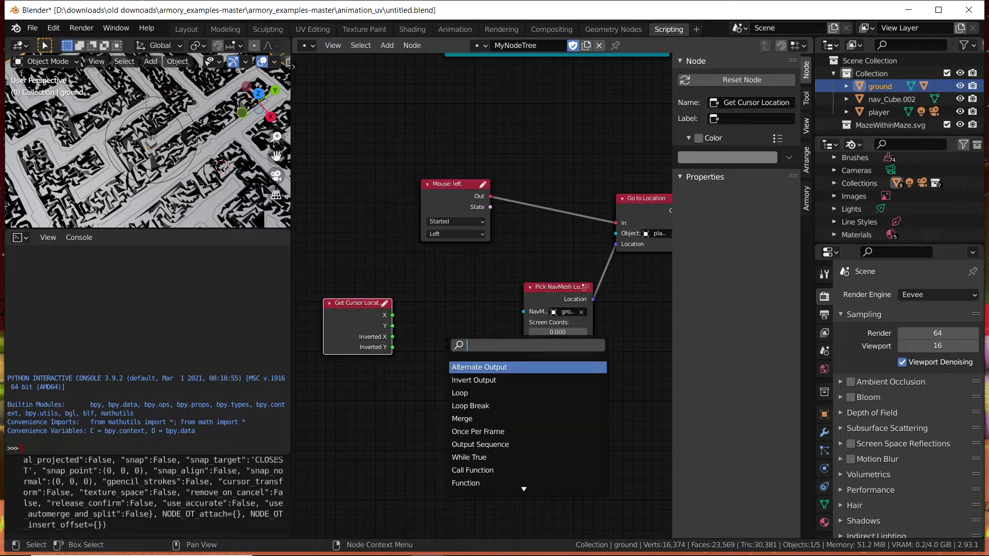
text(vect)
key(Return)
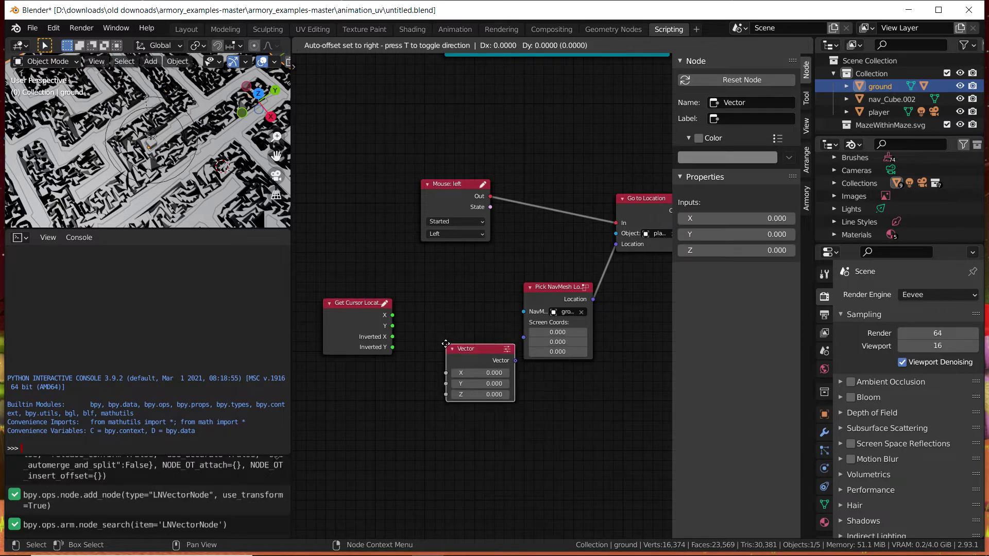
click(427, 322)
drag(393, 315, 426, 359)
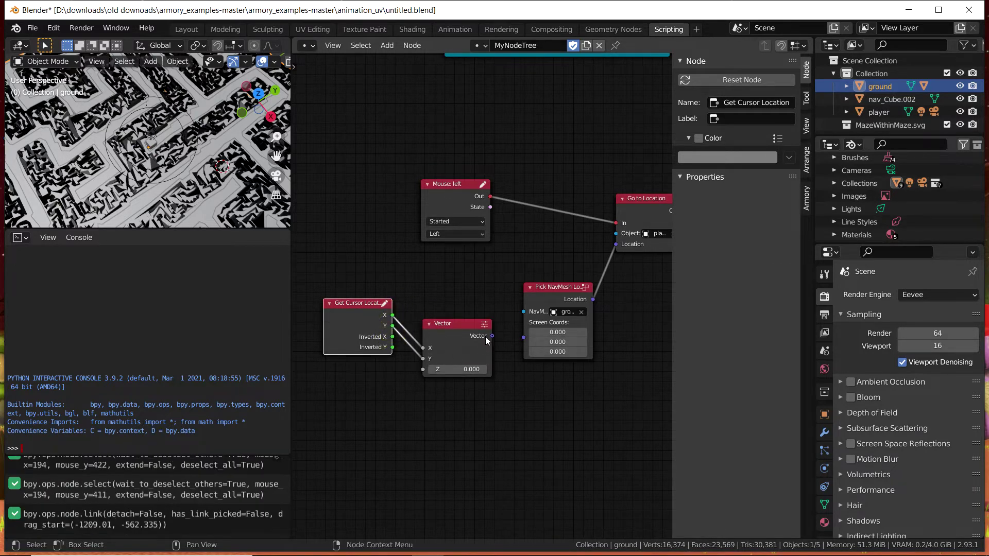
drag(492, 336, 523, 335)
Rearrange the Mouse, Get Cursor Location and Pick NavMesh Location nodes for a tidier graph.
middle_drag(529, 342, 516, 365)
scroll(573, 388, down, 1)
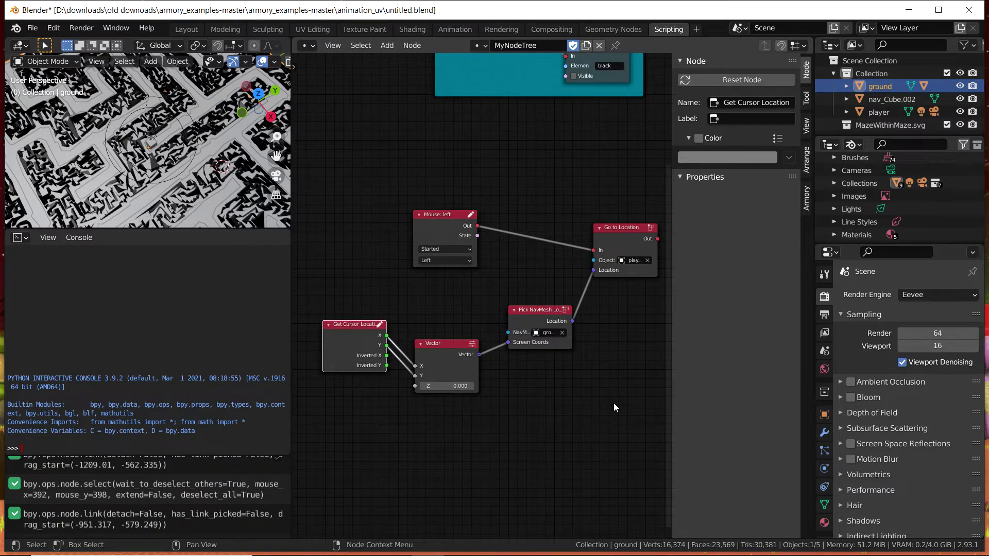
drag(440, 221, 369, 228)
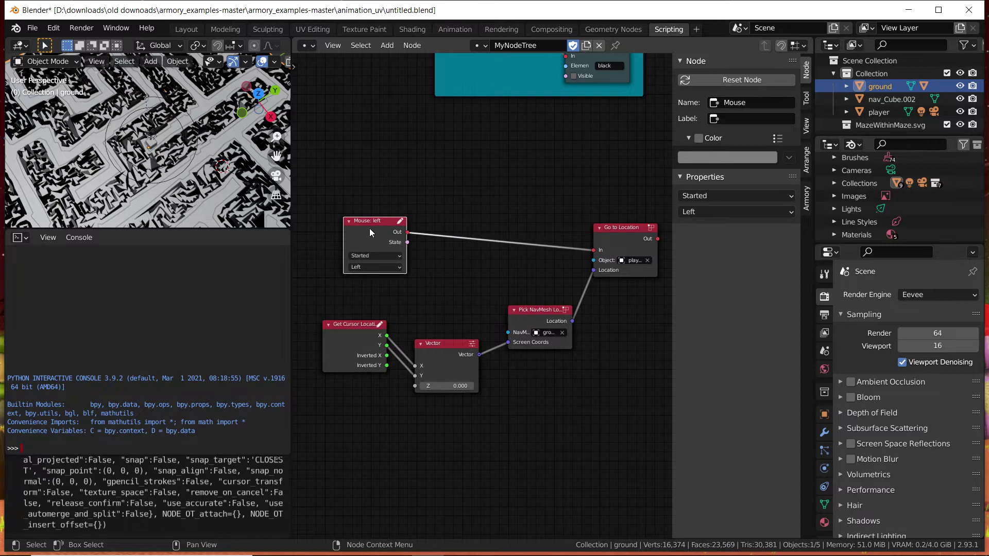
drag(334, 347, 352, 369)
drag(527, 310, 543, 310)
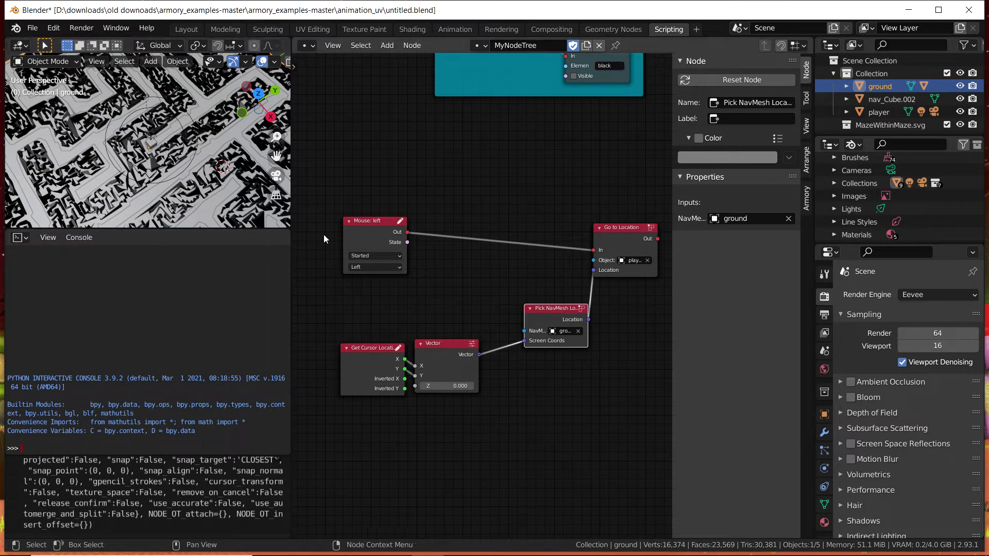
Turn off Post Process and Compositor in the Armory render path.
drag(615, 243, 642, 259)
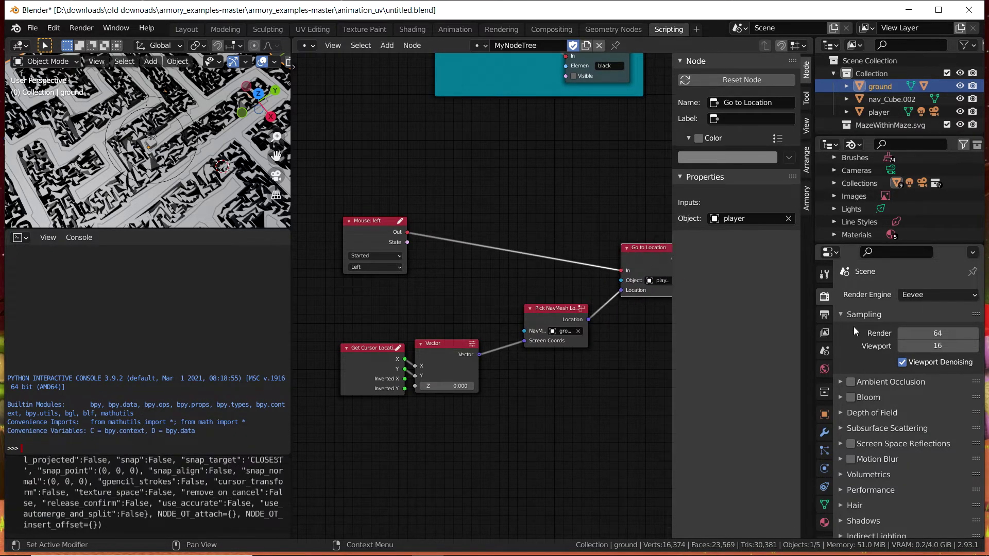
scroll(879, 428, down, 6)
scroll(878, 443, down, 8)
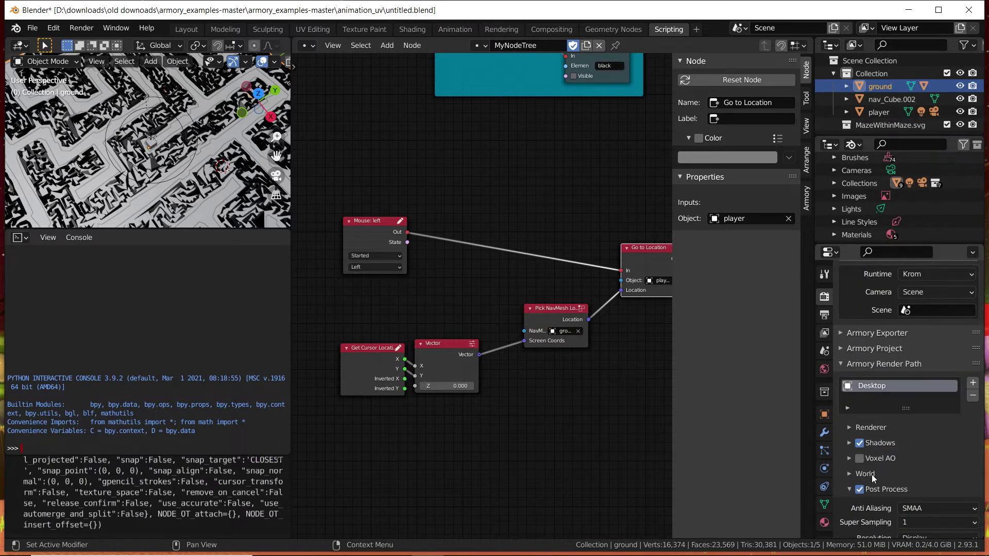
click(846, 489)
click(855, 505)
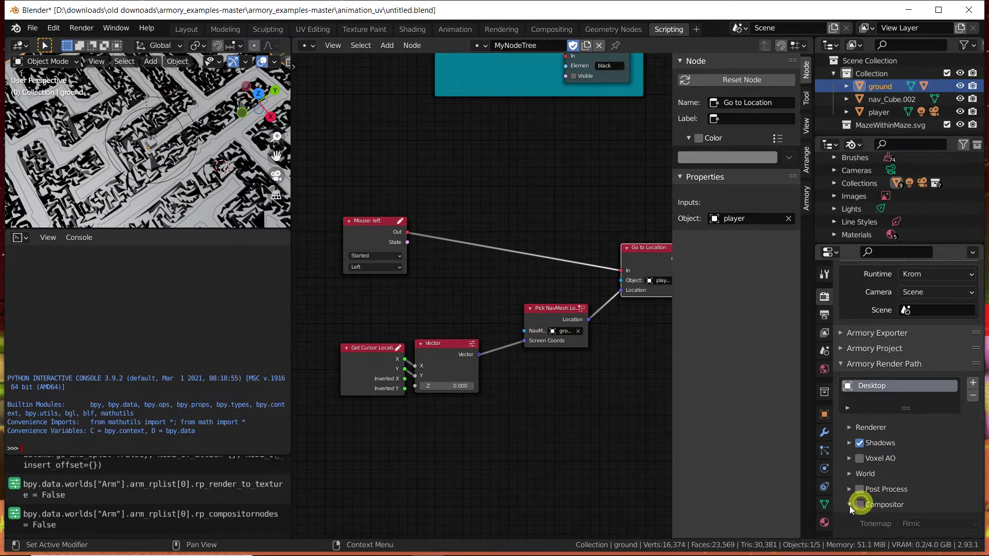
Clean the Armory project and run the maze game in the player.
scroll(898, 488, up, 5)
scroll(902, 471, up, 1)
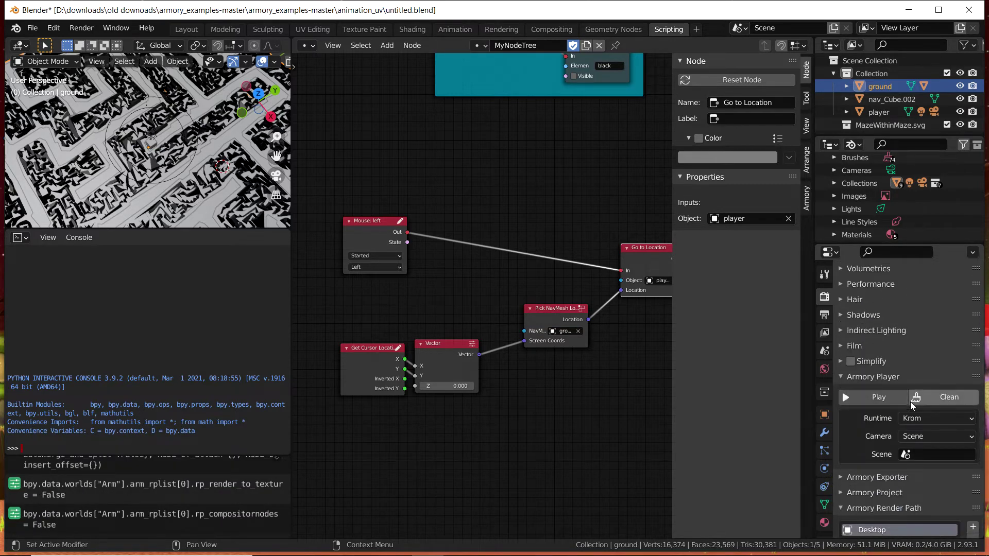
click(947, 397)
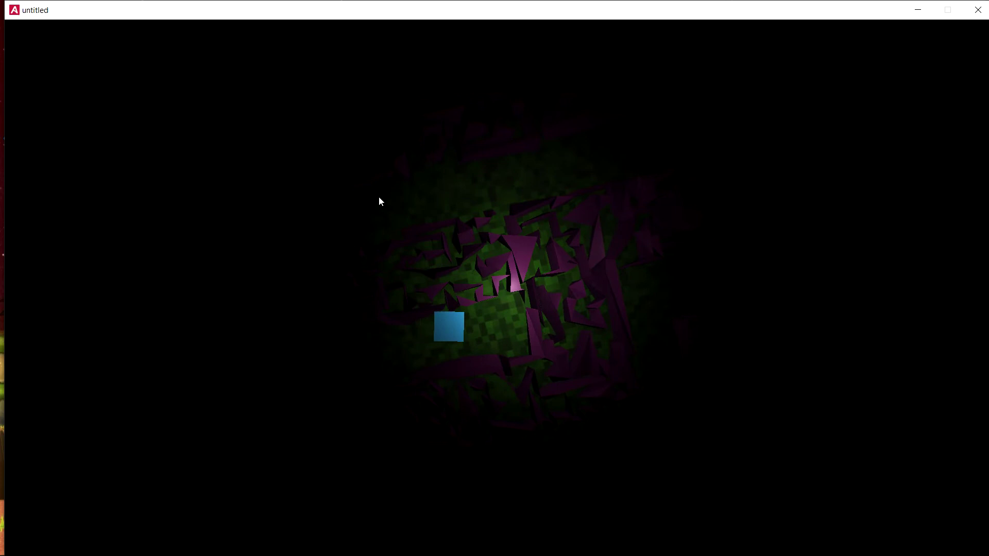
Click nine spots on the maze floor, sending the cube walking along the navmesh to each.
click(439, 196)
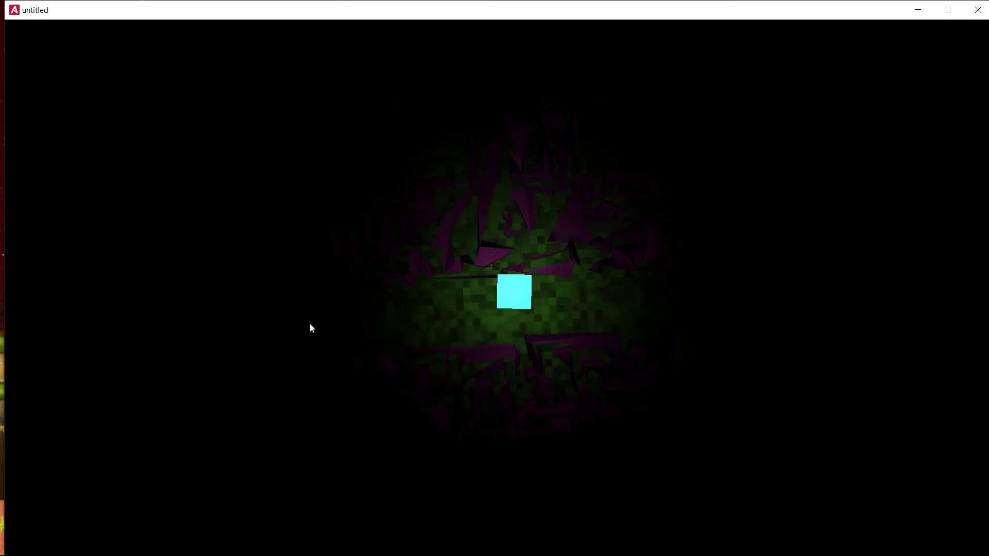
click(308, 325)
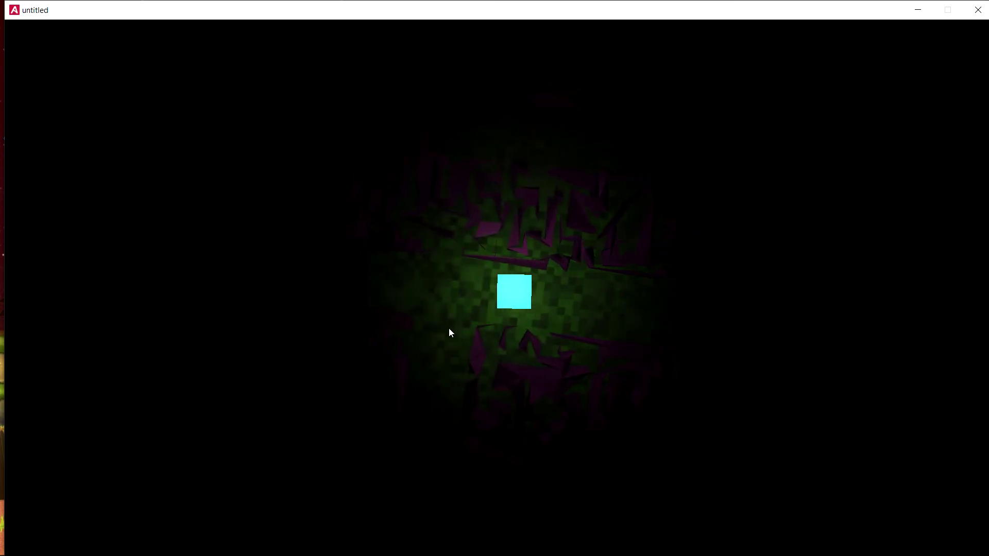
click(507, 413)
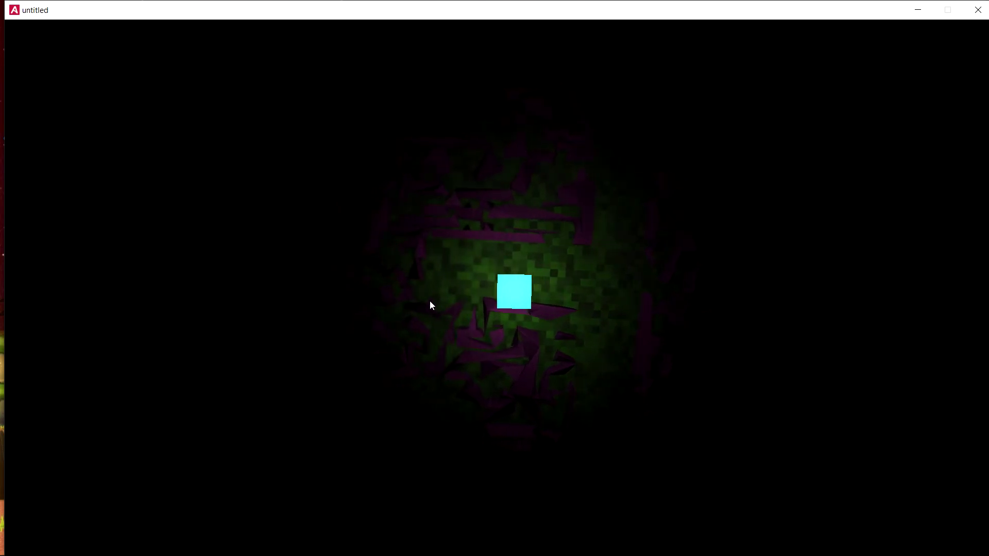
click(437, 207)
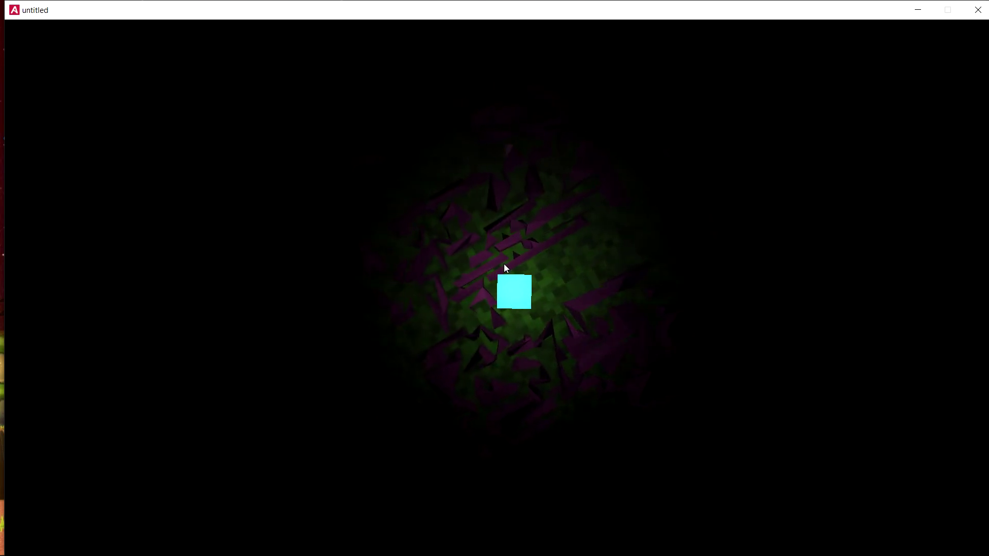
click(430, 337)
click(360, 289)
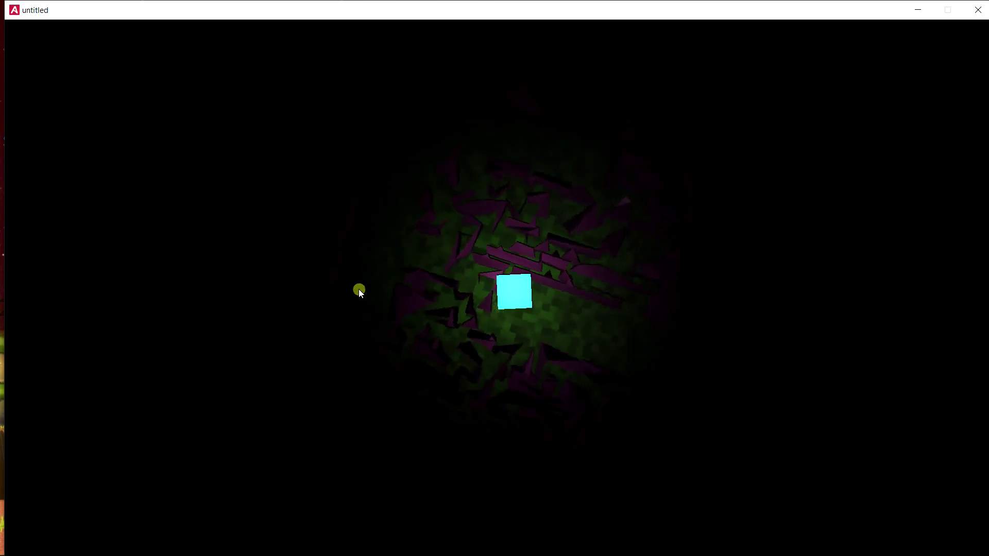
click(354, 287)
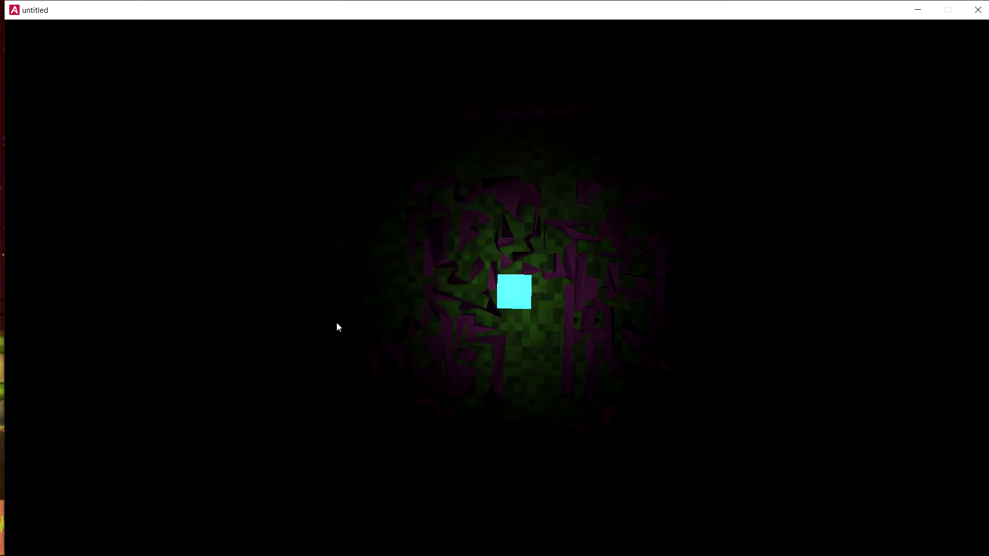
click(517, 466)
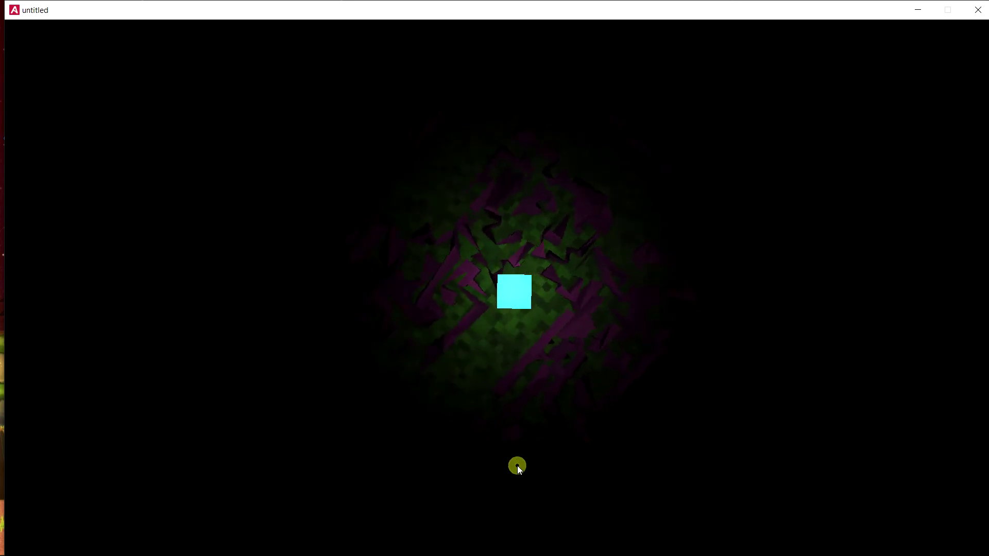
click(352, 287)
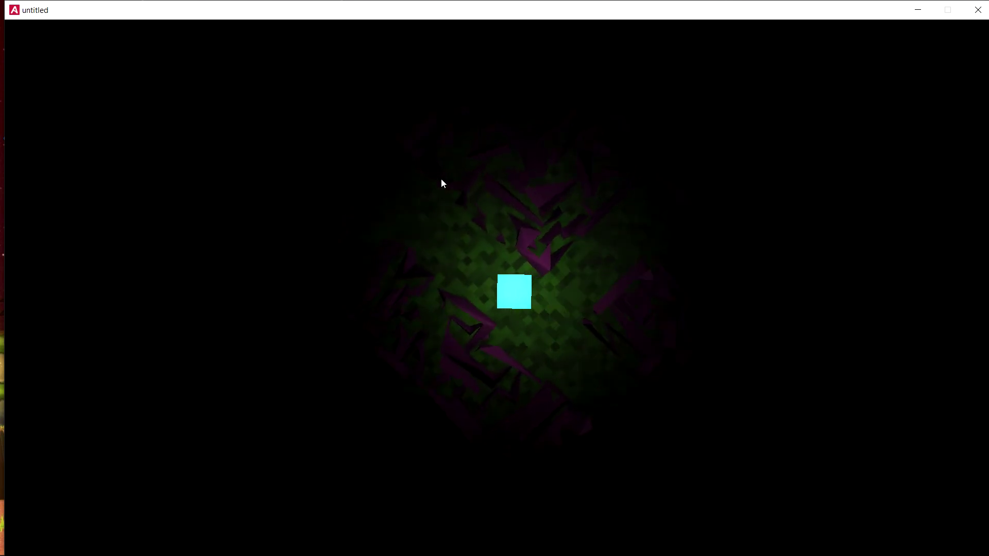
Send the cube walking to the upper maze area, then to another floor spot.
click(388, 166)
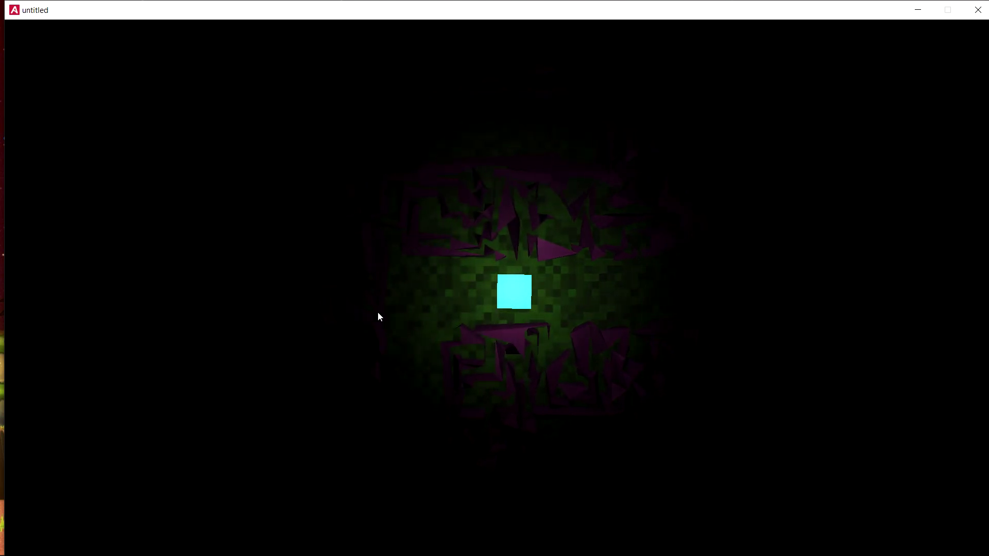
click(366, 303)
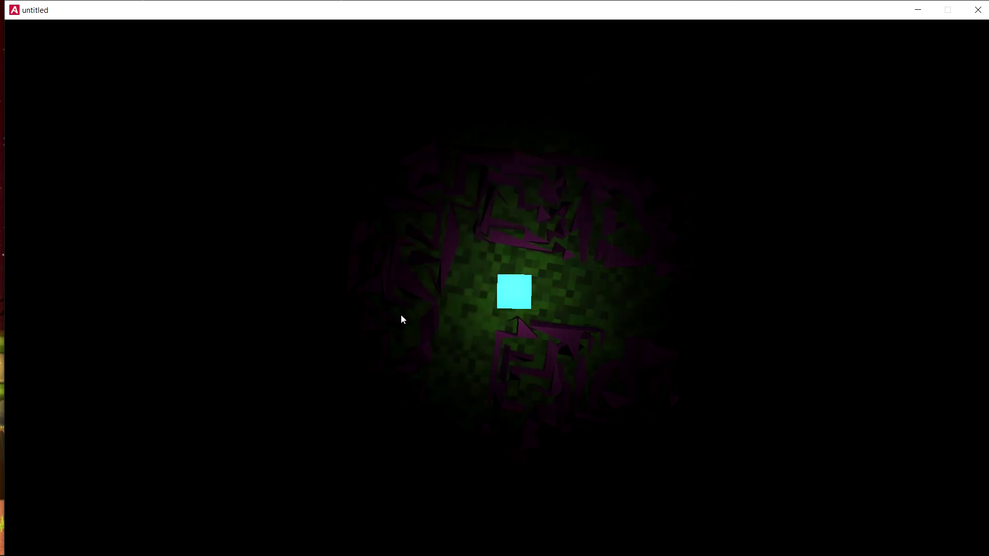